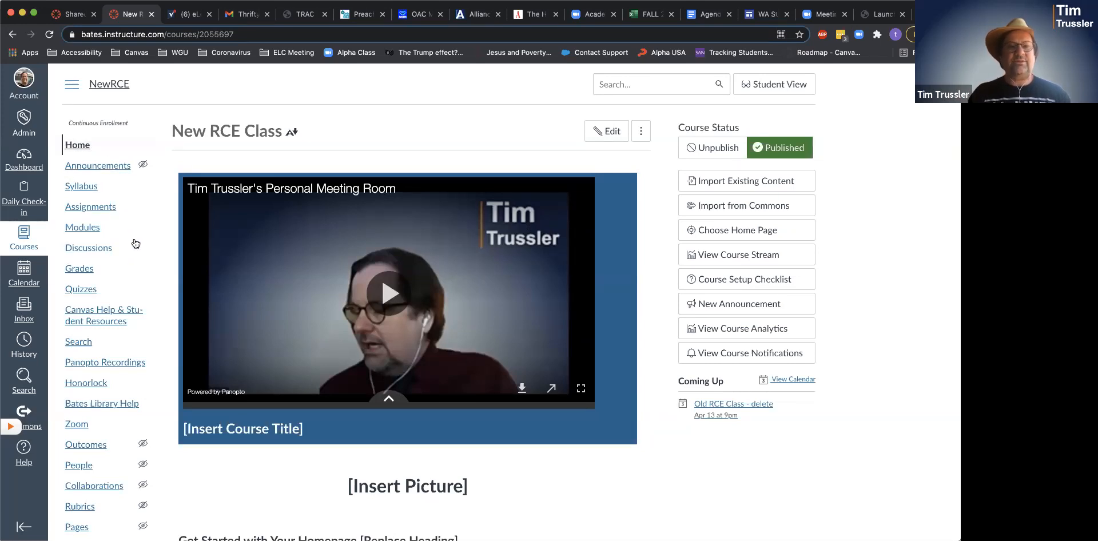
- Scroll down the New RCE Class home page to the embedded Panopto video and placeholder headings
{"action": "scroll", "coordinate": [136, 241], "scroll_direction": "down", "scroll_amount": 5}
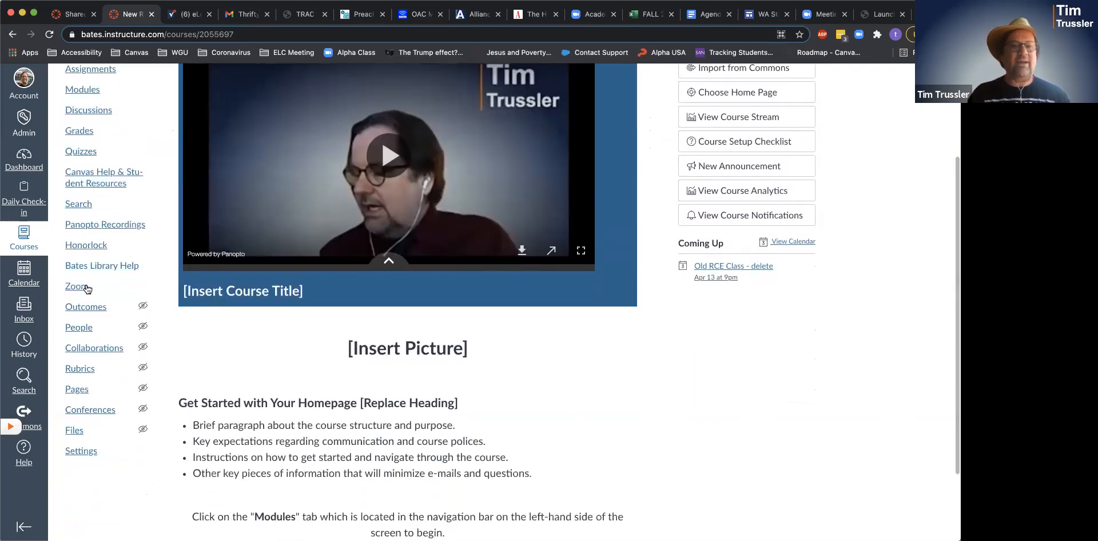
- Launch Zoom from the course navigation to see its empty Upcoming Meetings list
{"action": "left_click", "coordinate": [73, 289]}
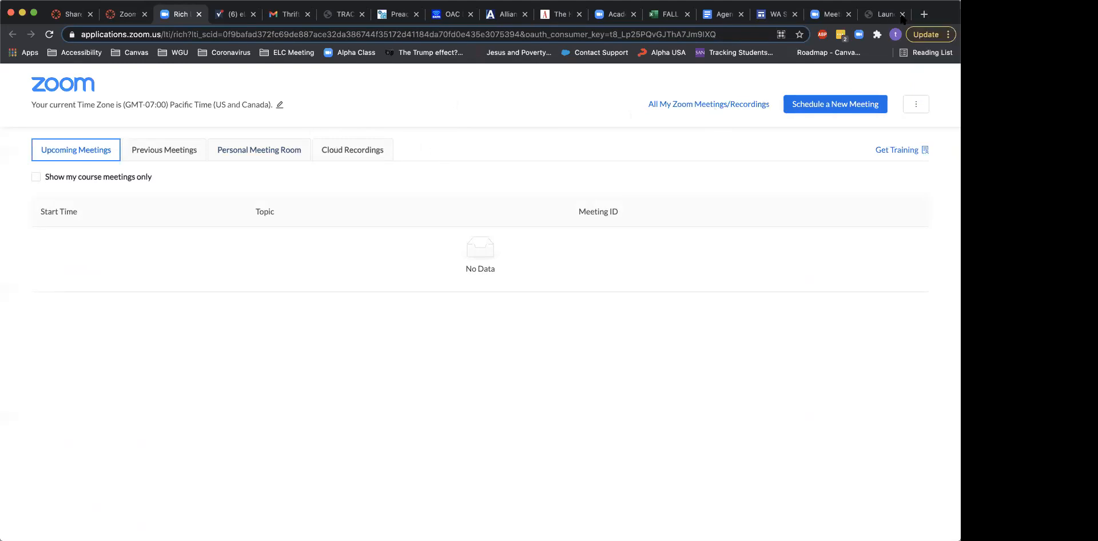
- Begin a new New RCE Class meeting and review its form: 04/07/2021, 12:00 PM, 1 hr, Pacific Time
{"action": "left_click", "coordinate": [845, 106]}
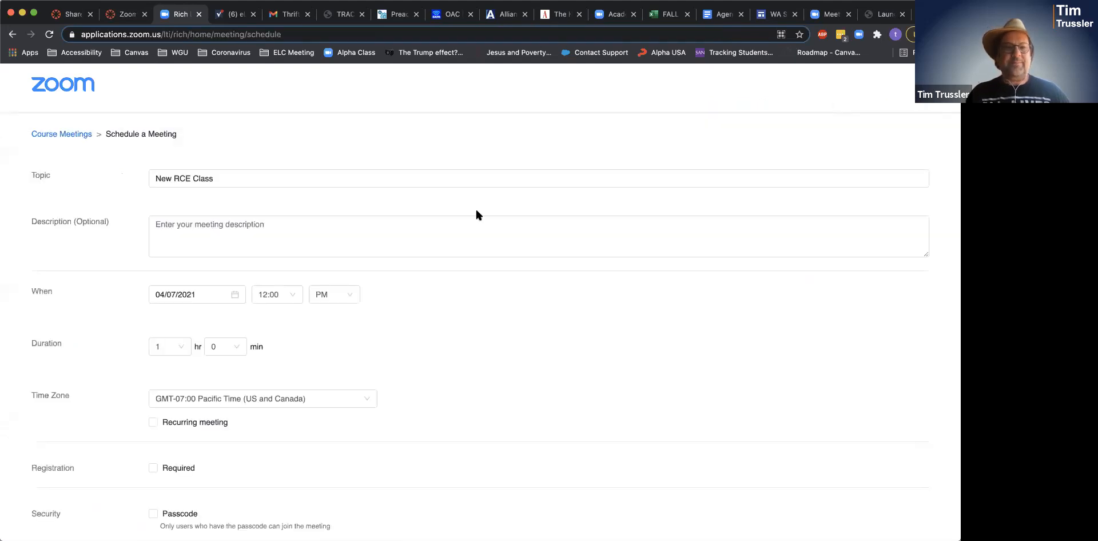
{"action": "scroll", "coordinate": [306, 277], "scroll_direction": "down", "scroll_amount": 3}
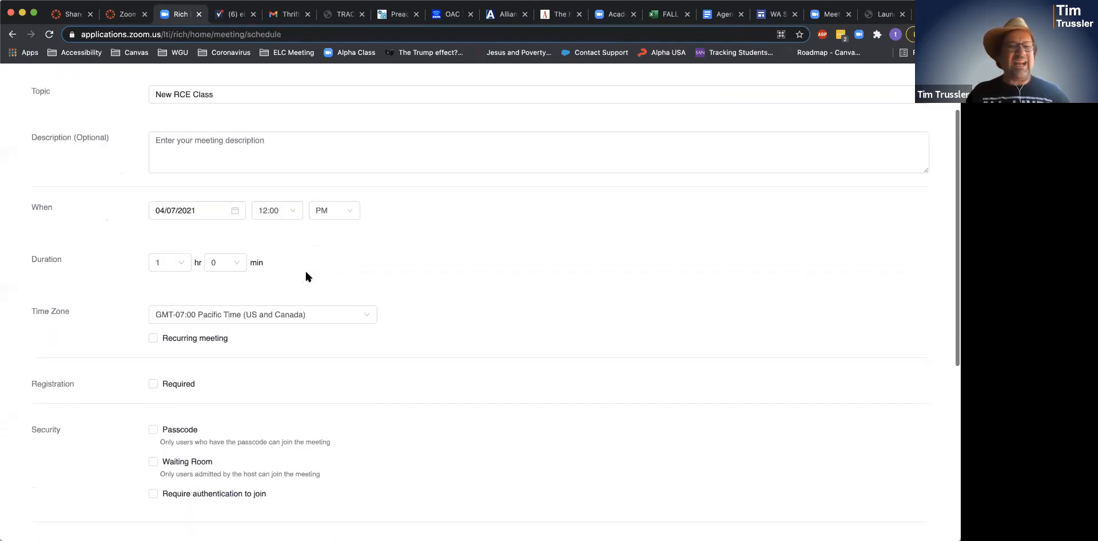
{"action": "scroll", "coordinate": [306, 277], "scroll_direction": "down", "scroll_amount": 2}
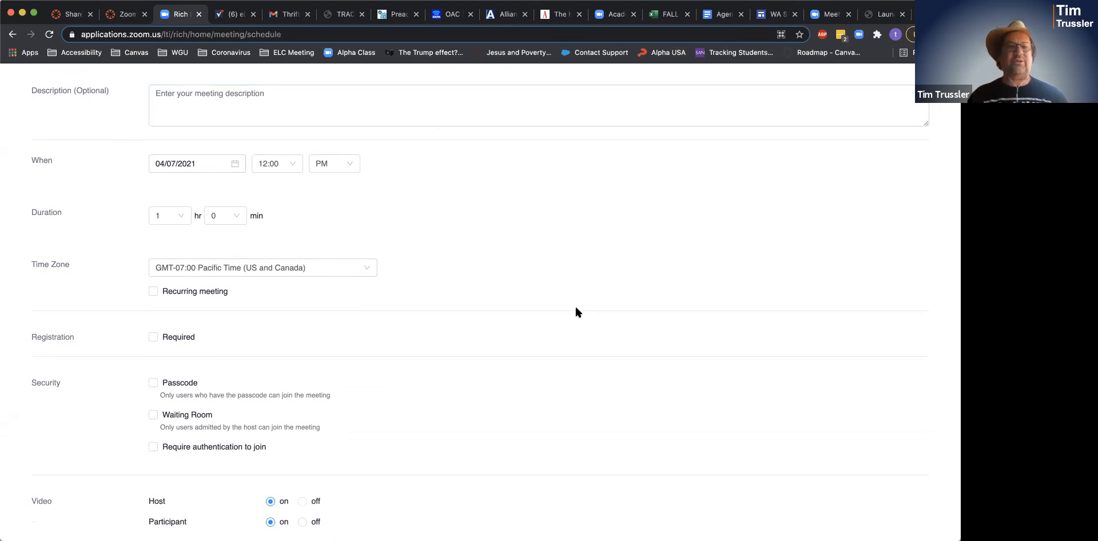
{"action": "scroll", "coordinate": [576, 312], "scroll_direction": "down", "scroll_amount": 2}
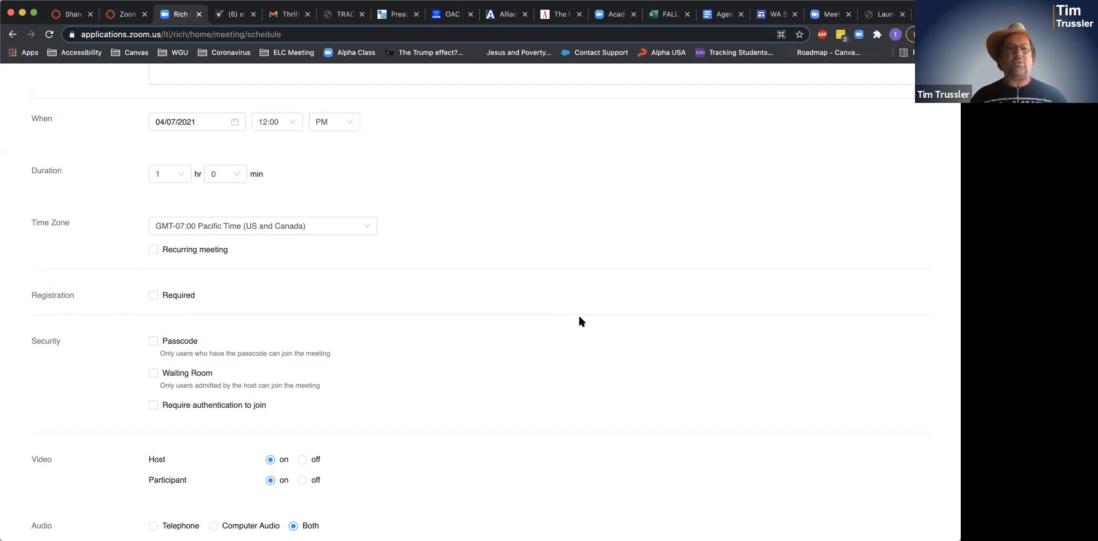
{"action": "scroll", "coordinate": [579, 317], "scroll_direction": "down", "scroll_amount": 2}
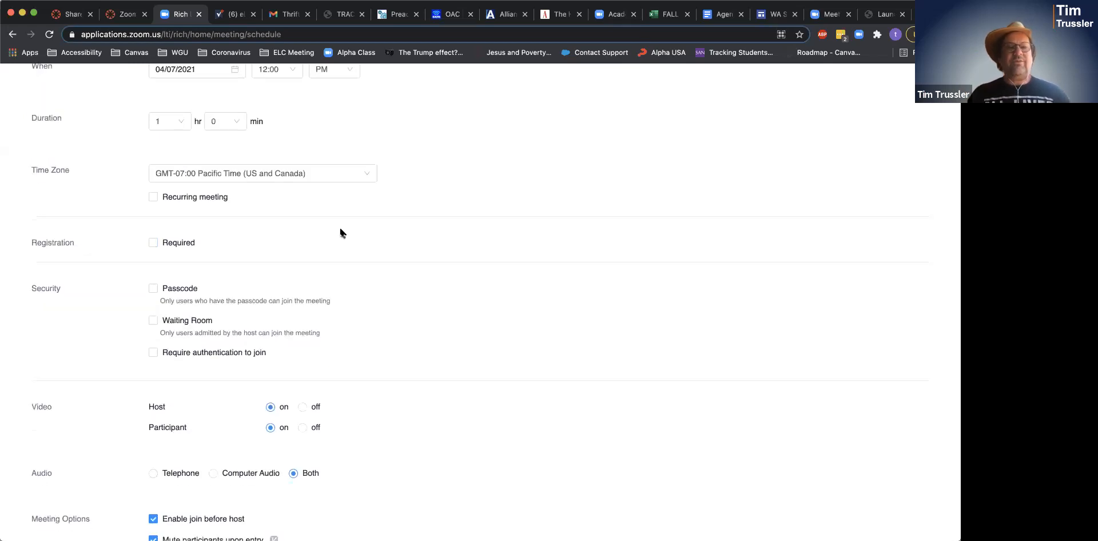
{"action": "scroll", "coordinate": [387, 246], "scroll_direction": "down", "scroll_amount": 1}
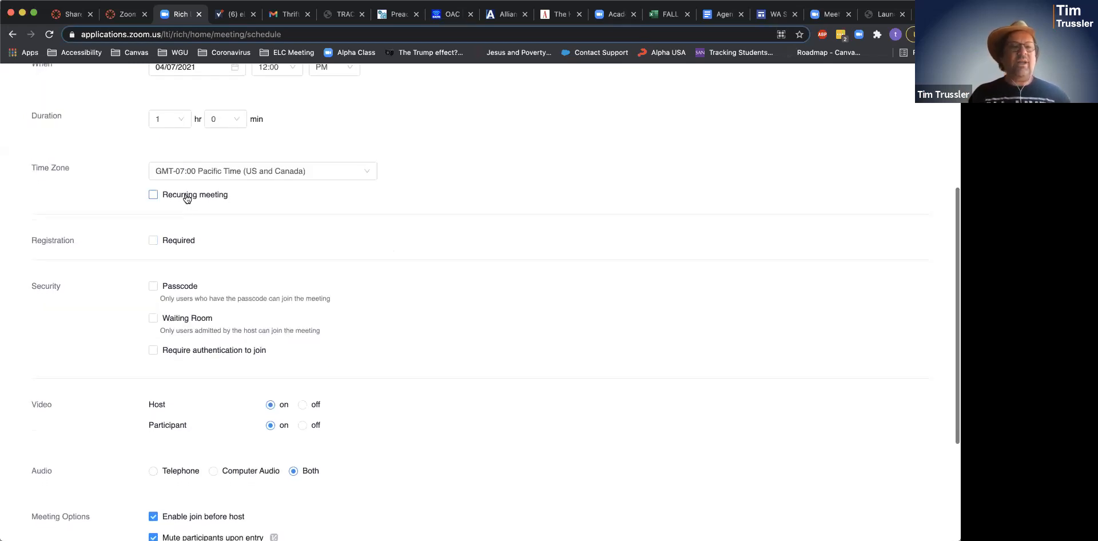
- Turn on Recurring meeting with Weekly recurrence on Wed, ending after 8 occurrences
{"action": "left_click", "coordinate": [153, 195]}
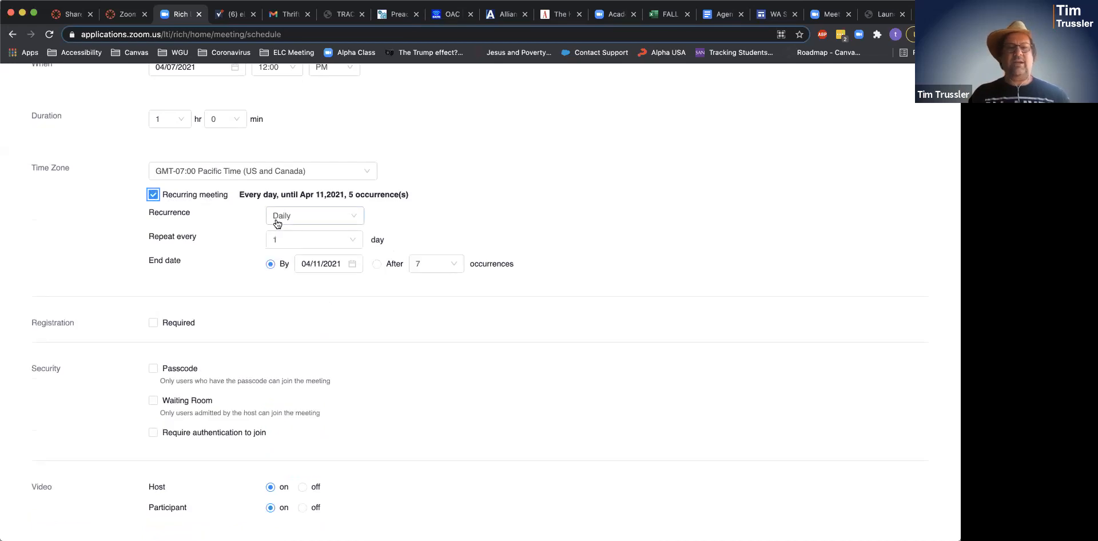
{"action": "left_click", "coordinate": [322, 217]}
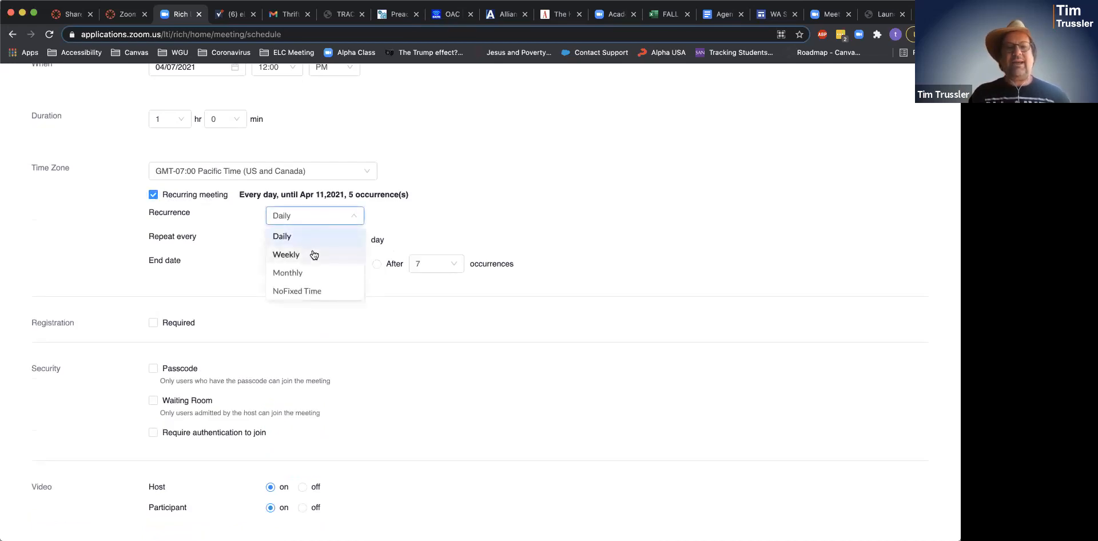
{"action": "left_click", "coordinate": [314, 254]}
{"action": "left_click", "coordinate": [355, 215]}
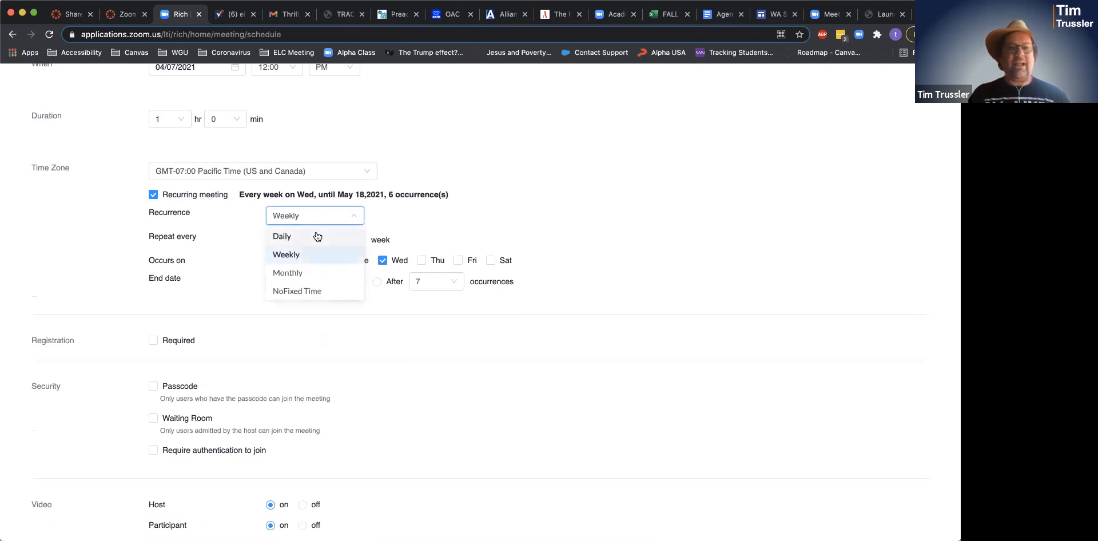
{"action": "left_click", "coordinate": [317, 235]}
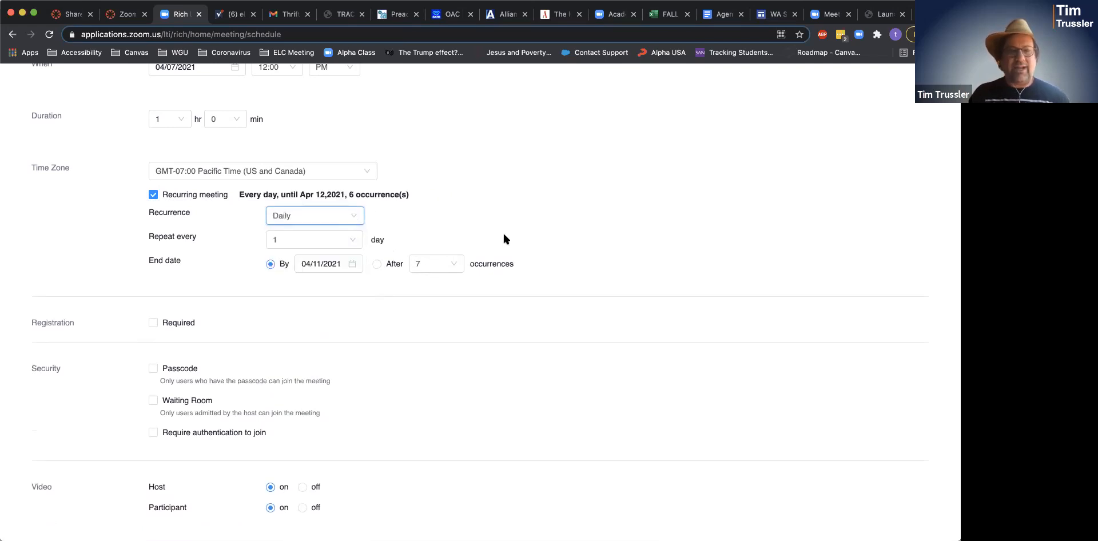
{"action": "left_click", "coordinate": [354, 240]}
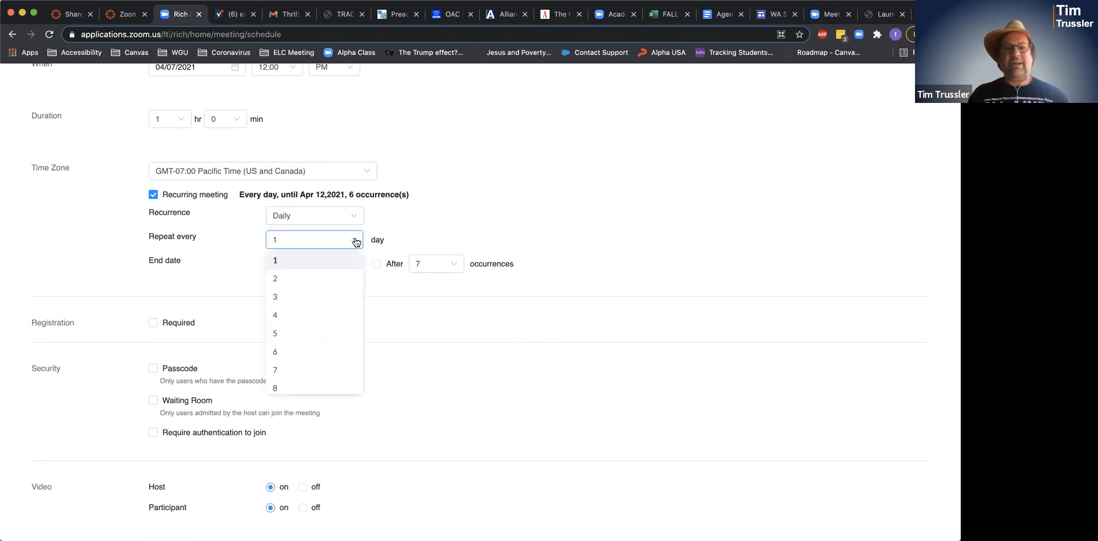
{"action": "left_click", "coordinate": [454, 222]}
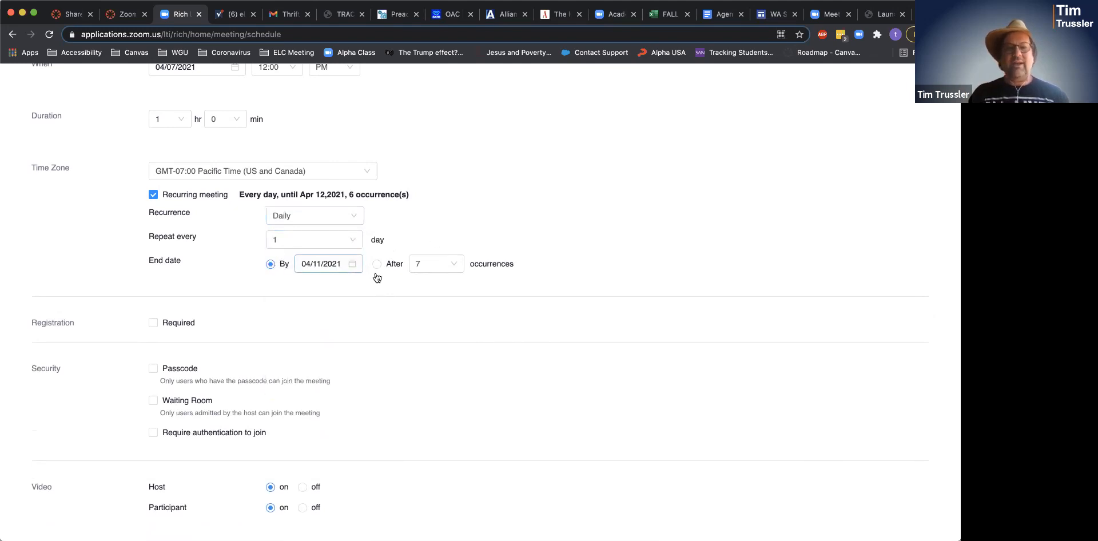
{"action": "left_click", "coordinate": [331, 221]}
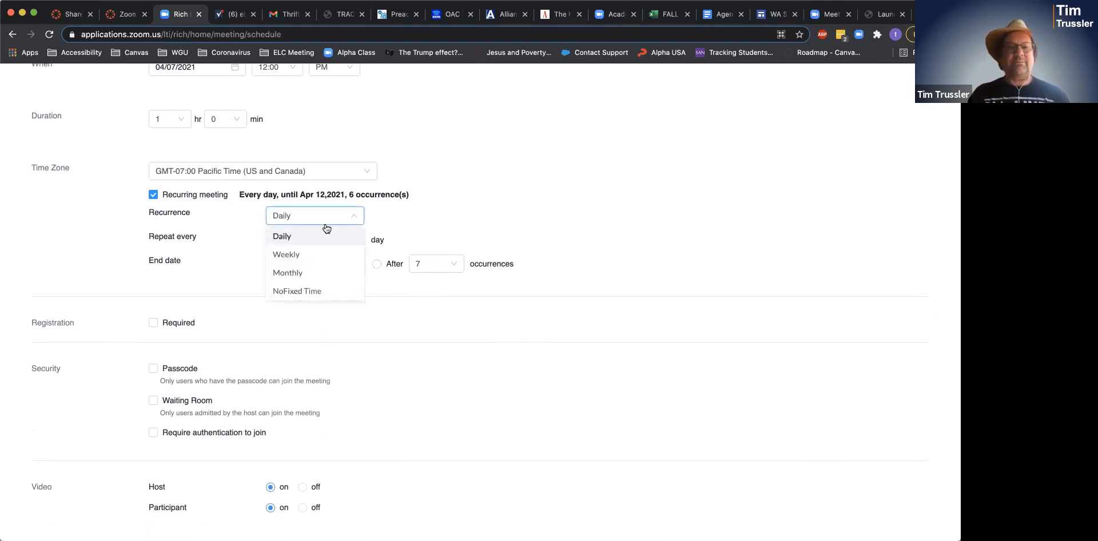
{"action": "left_click", "coordinate": [284, 254]}
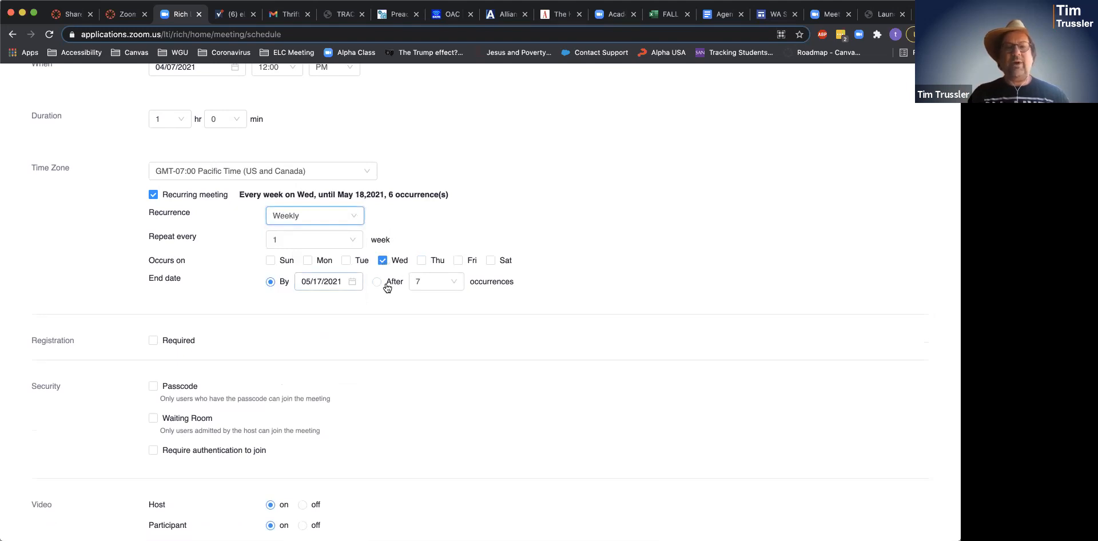
{"action": "left_click", "coordinate": [420, 282]}
{"action": "left_click", "coordinate": [426, 426]}
{"action": "left_click", "coordinate": [377, 281]}
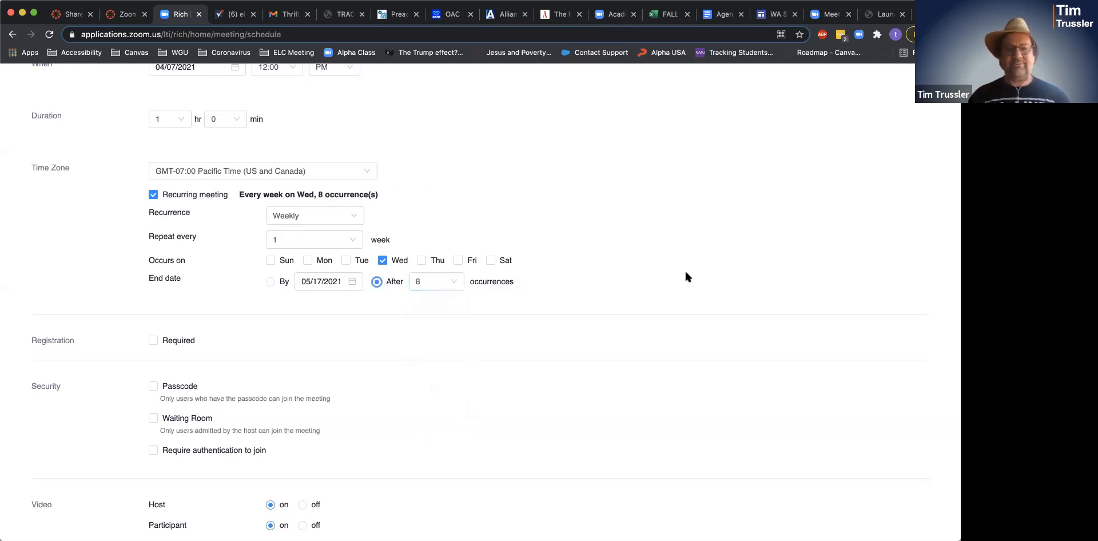
- Enable Record the meeting automatically in the cloud and save the recurring meeting
{"action": "scroll", "coordinate": [686, 273], "scroll_direction": "down", "scroll_amount": 2}
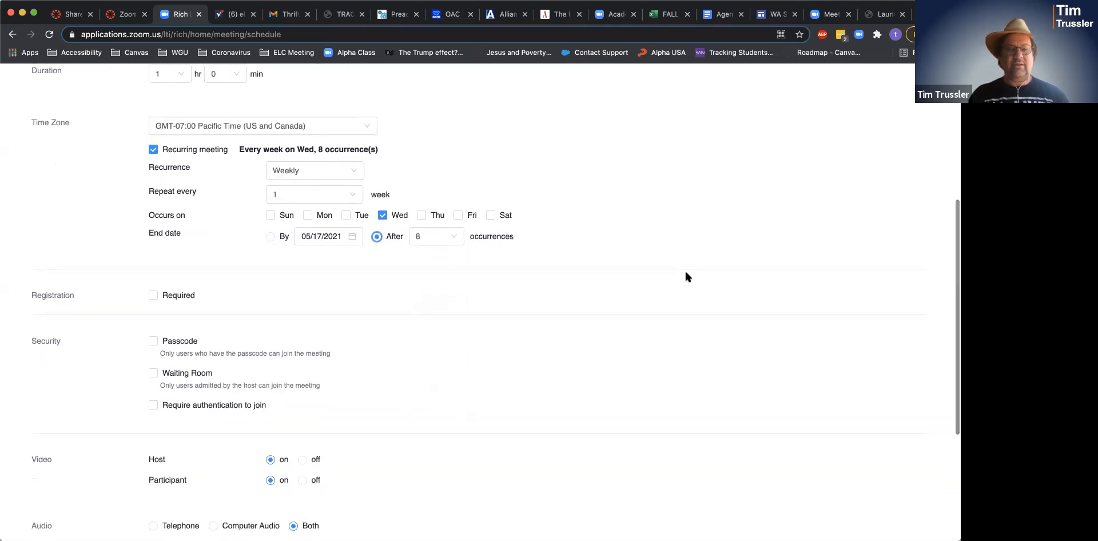
{"action": "scroll", "coordinate": [685, 273], "scroll_direction": "down", "scroll_amount": 3}
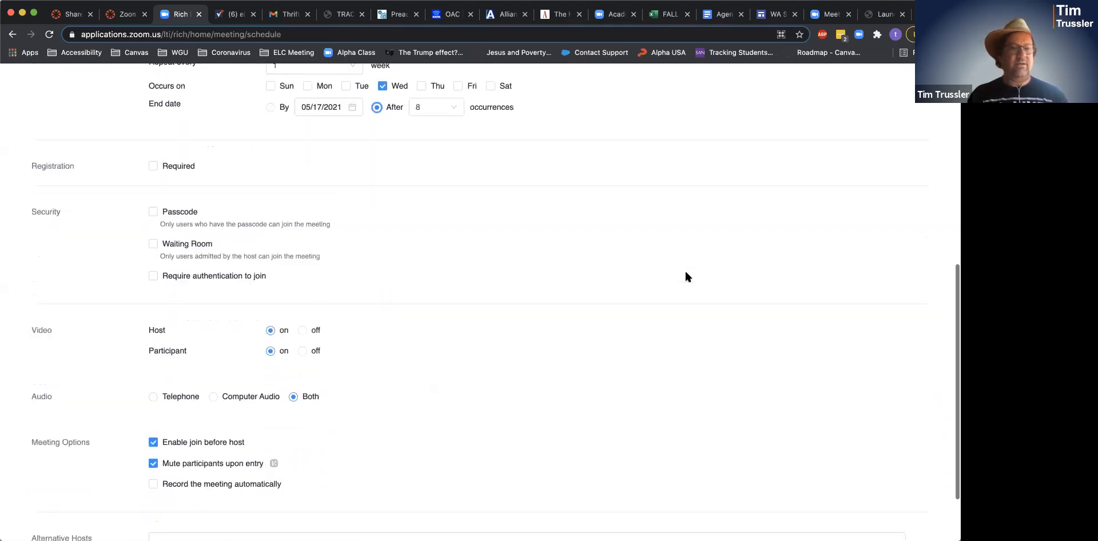
{"action": "scroll", "coordinate": [686, 277], "scroll_direction": "down", "scroll_amount": 2}
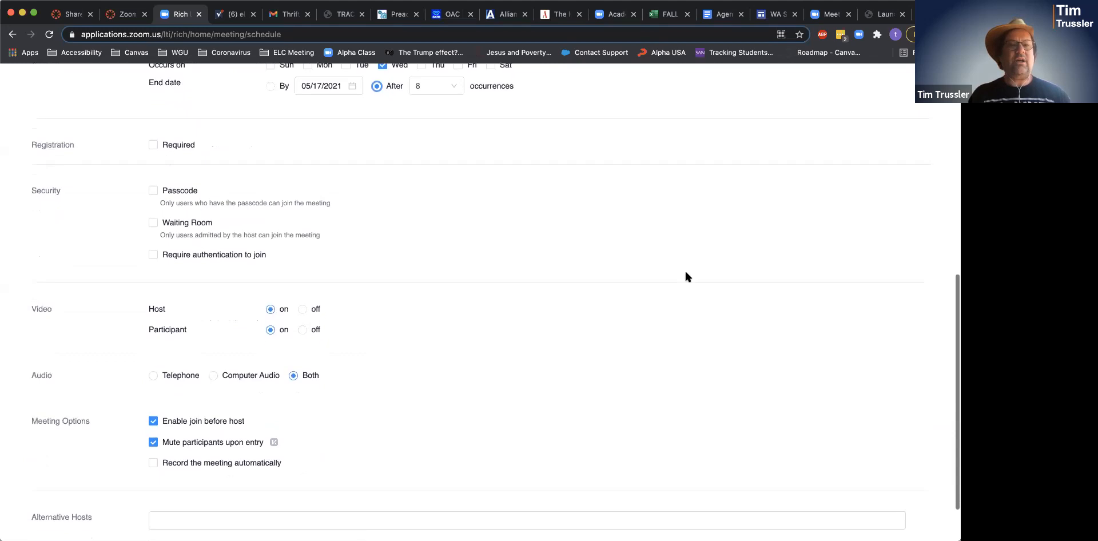
{"action": "scroll", "coordinate": [686, 279], "scroll_direction": "down", "scroll_amount": 1}
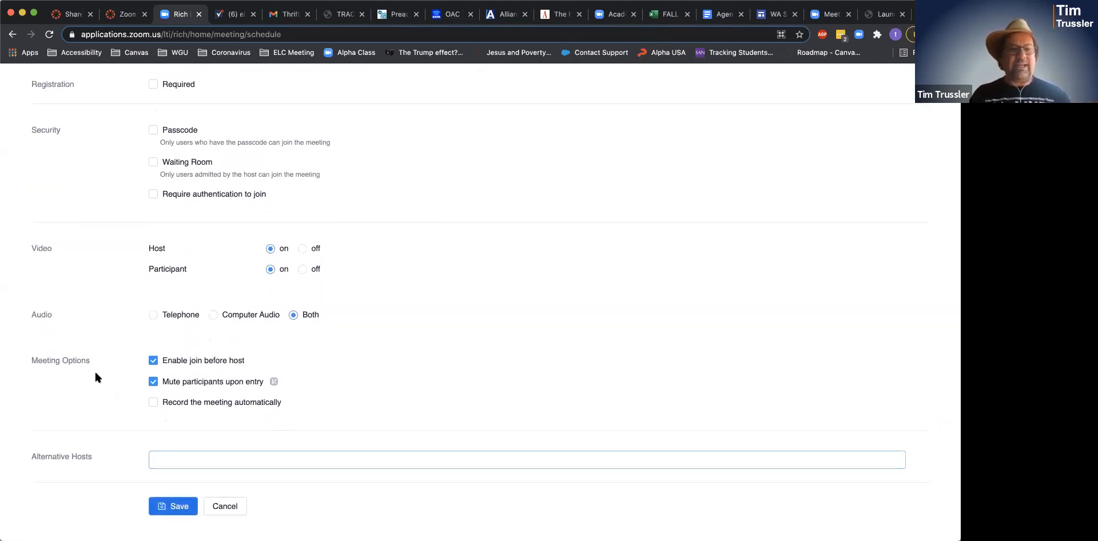
{"action": "left_click", "coordinate": [153, 404]}
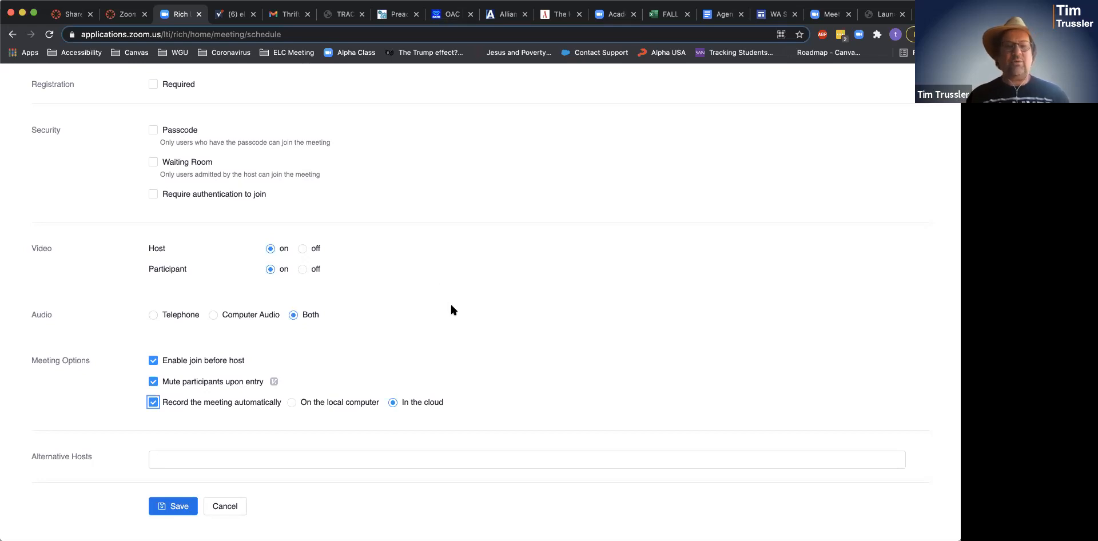
{"action": "left_click", "coordinate": [188, 506]}
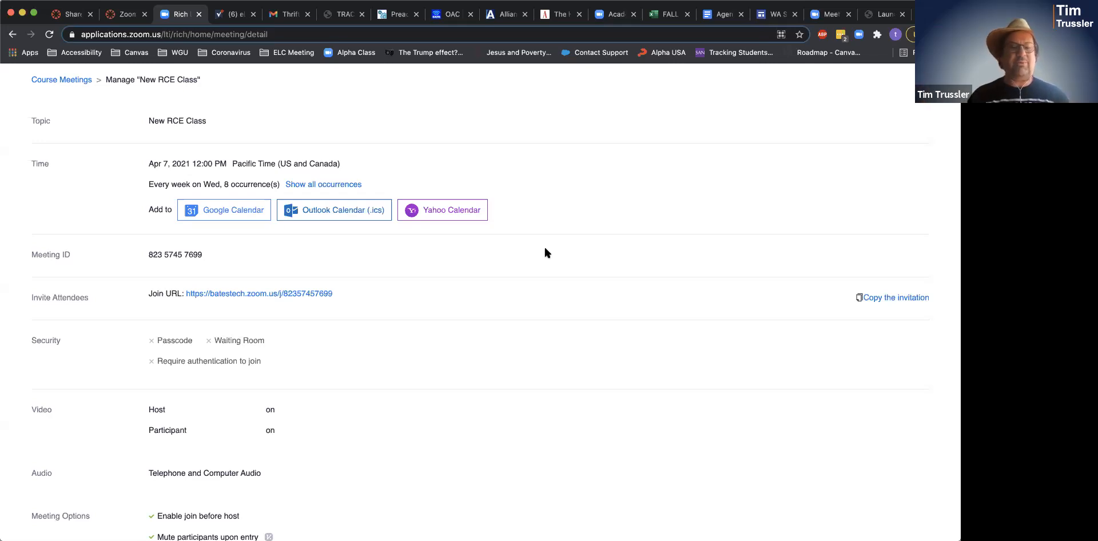
- Scroll the saved meeting's details to its join before host, mute on entry and cloud recording options
{"action": "scroll", "coordinate": [545, 248], "scroll_direction": "down", "scroll_amount": 3}
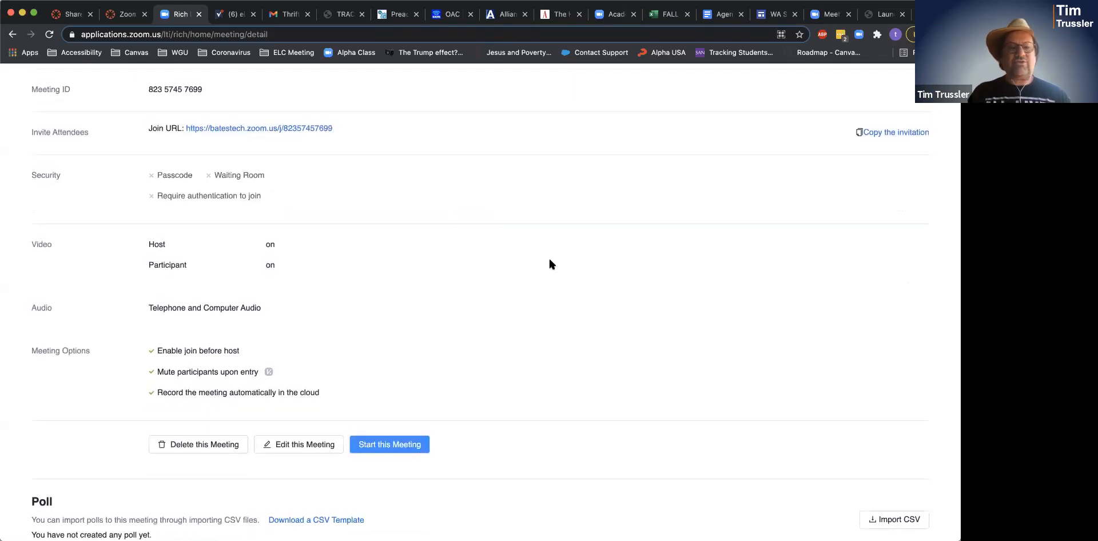
{"action": "scroll", "coordinate": [549, 264], "scroll_direction": "up", "scroll_amount": 4}
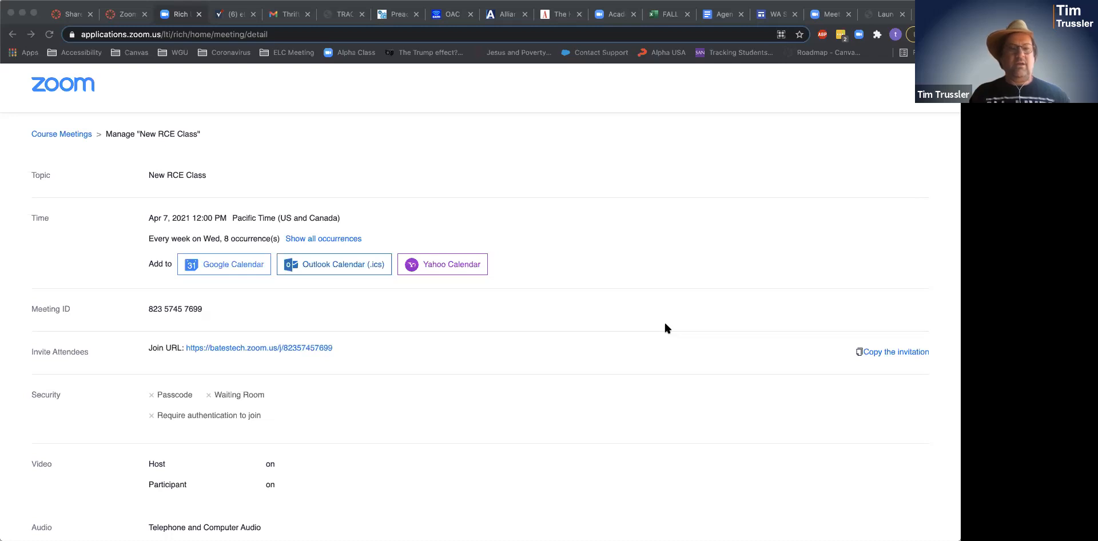
{"action": "left_click", "coordinate": [621, 254]}
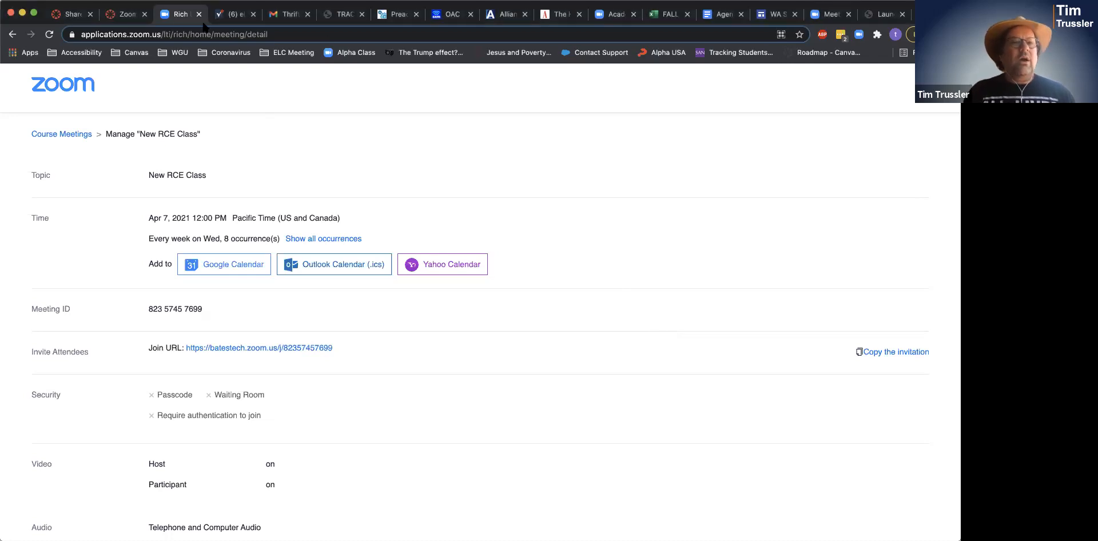
- Return to the Canvas course tab and open Panopto Recordings to the empty New RCE Class folder
{"action": "left_click", "coordinate": [112, 17]}
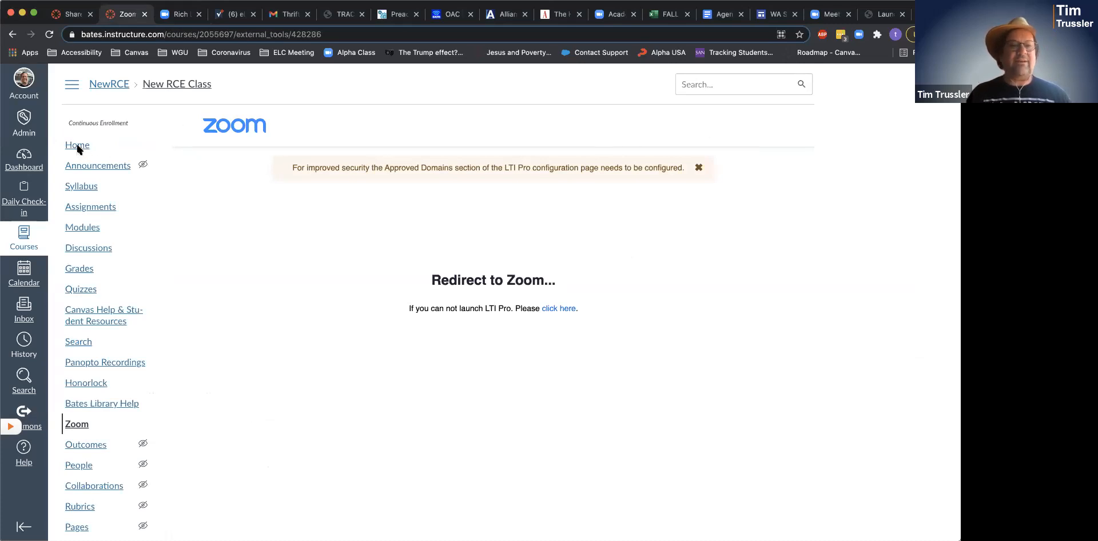
{"action": "left_click", "coordinate": [96, 360]}
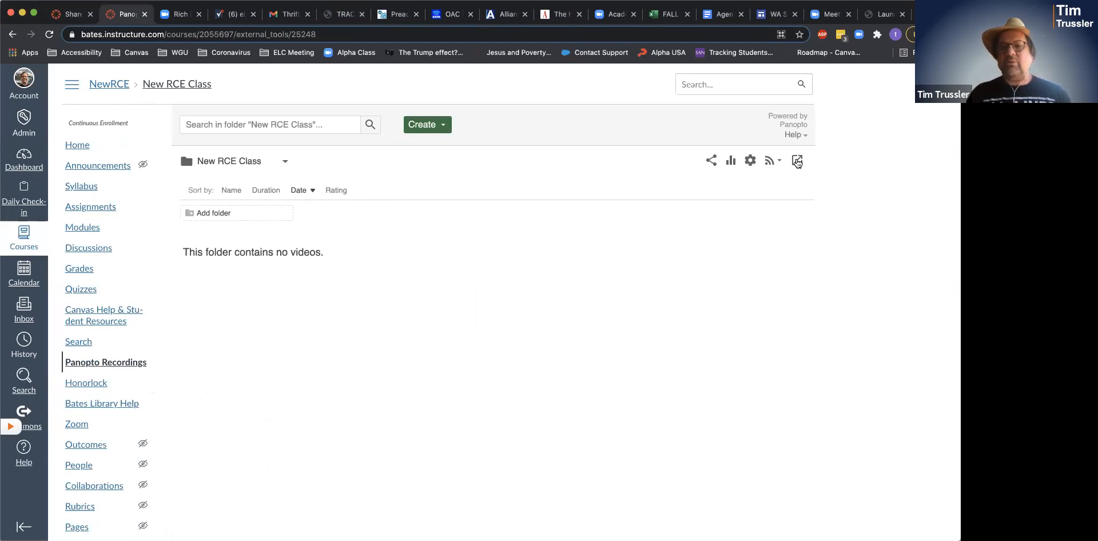
- Open the empty New RCE Class folder on Panopto's own website via Open in Panopto
{"action": "left_click", "coordinate": [798, 162]}
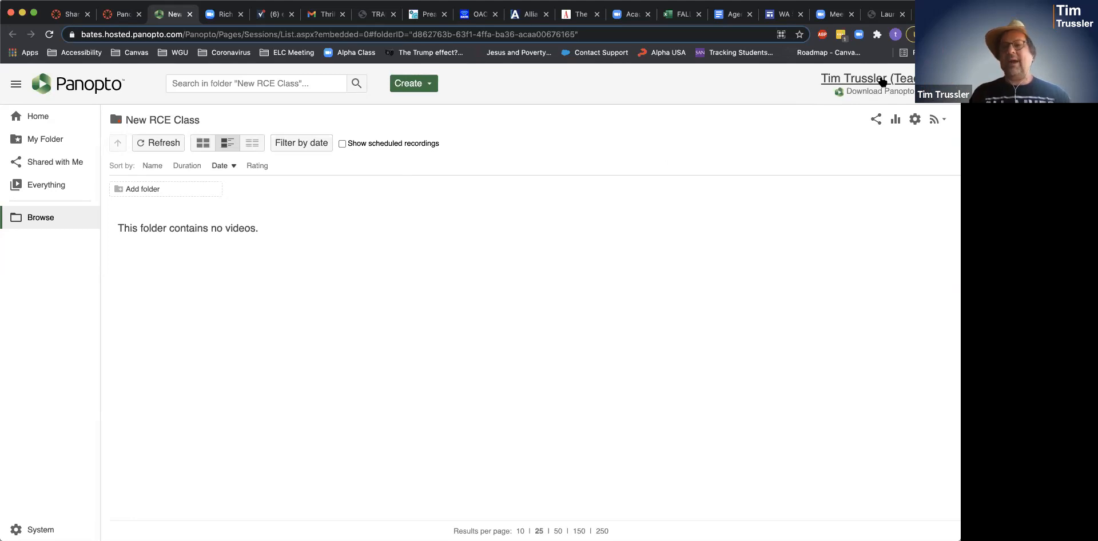
- Open User Settings from the account menu to reach Meeting Import Settings
{"action": "left_click", "coordinate": [882, 83]}
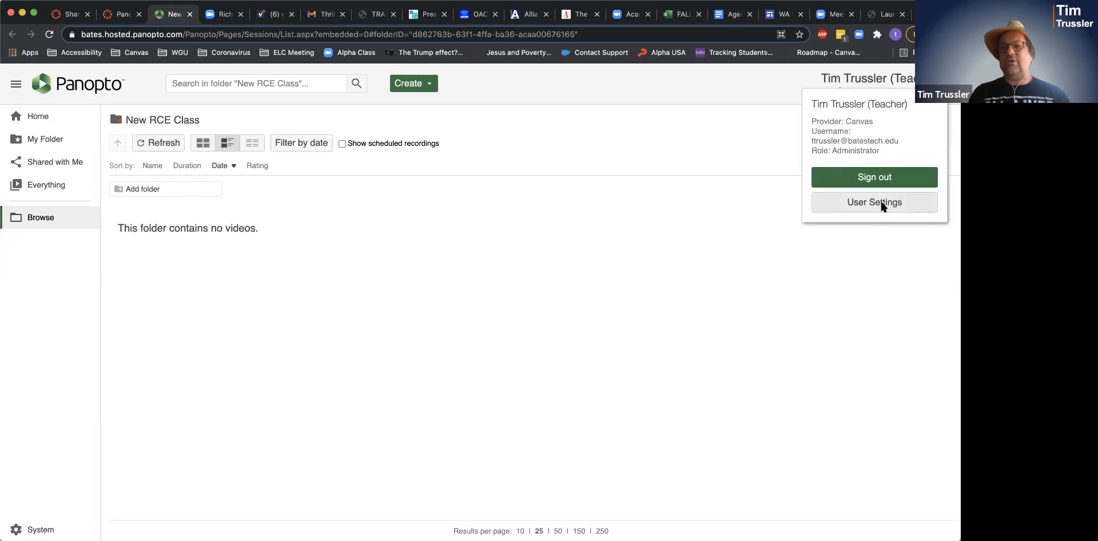
{"action": "left_click", "coordinate": [881, 204]}
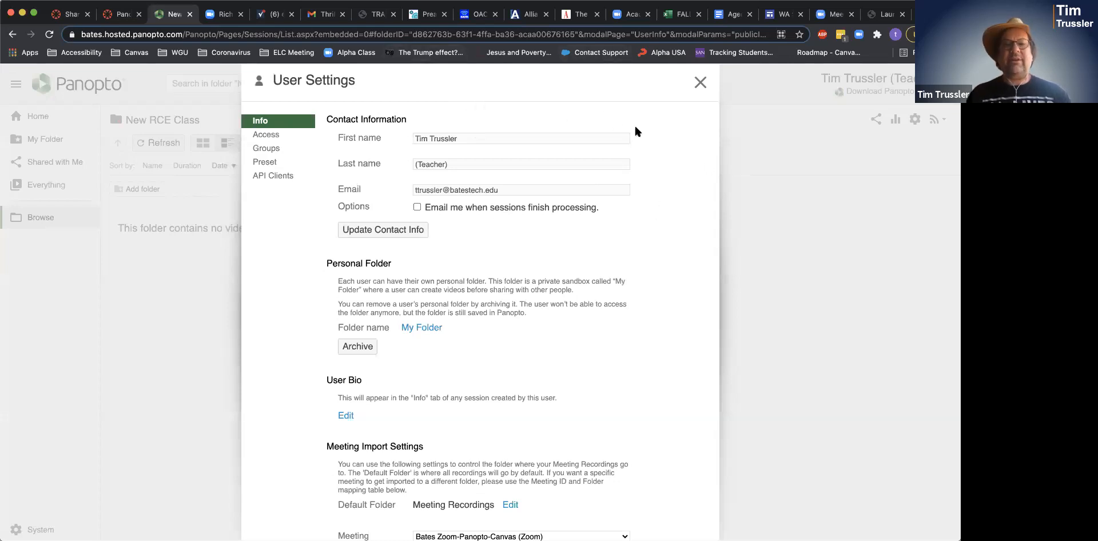
{"action": "scroll", "coordinate": [635, 132], "scroll_direction": "down", "scroll_amount": 2}
{"action": "scroll", "coordinate": [634, 131], "scroll_direction": "up", "scroll_amount": 2}
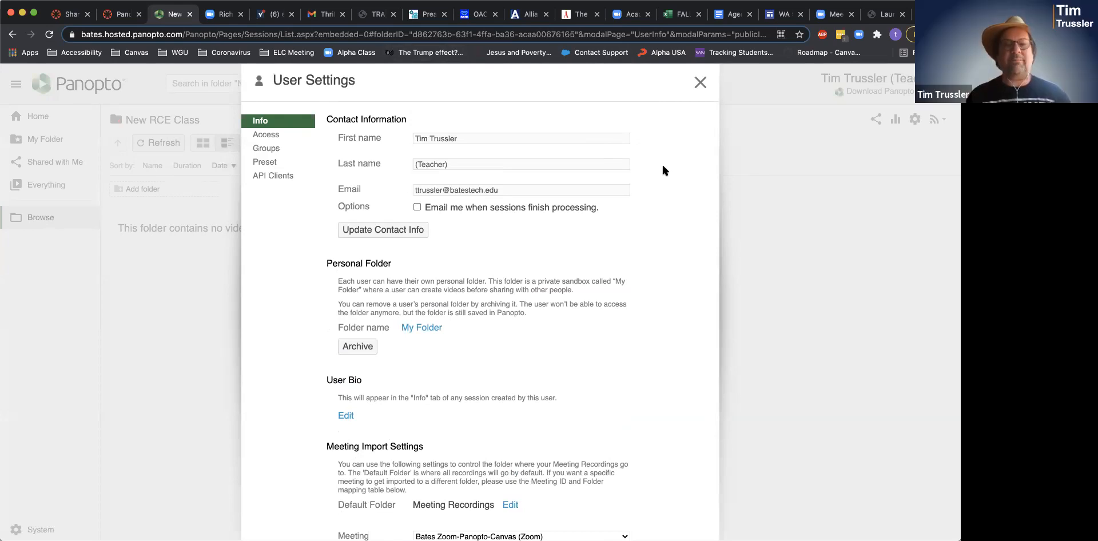
{"action": "scroll", "coordinate": [662, 165], "scroll_direction": "down", "scroll_amount": 2}
{"action": "scroll", "coordinate": [662, 166], "scroll_direction": "up", "scroll_amount": 2}
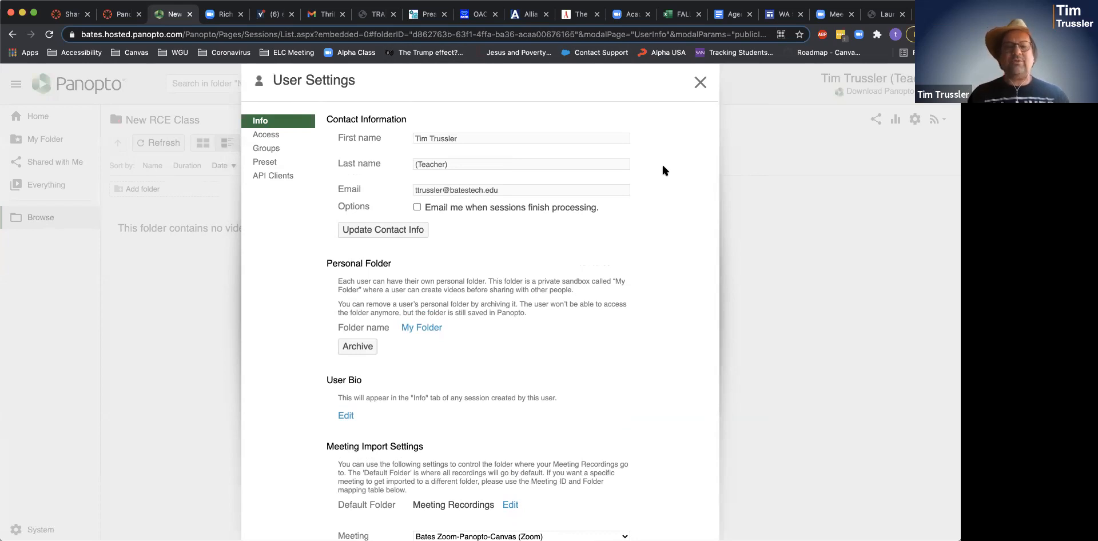
{"action": "scroll", "coordinate": [662, 167], "scroll_direction": "down", "scroll_amount": 5}
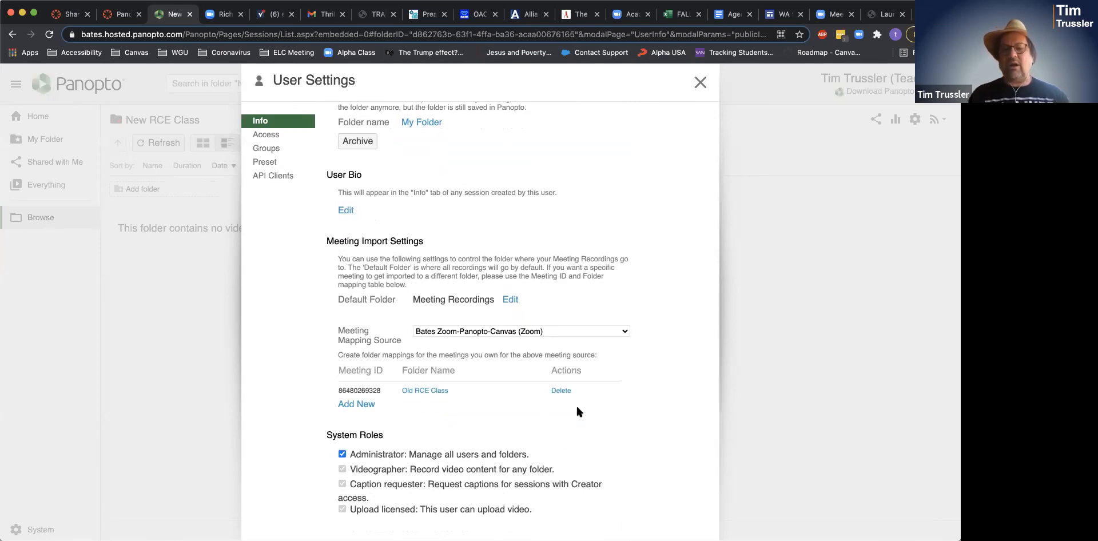
- Add a mapping that sends the second Zoom meeting ID to the Old RCE Class folder, and save it
{"action": "left_click", "coordinate": [356, 405]}
{"action": "left_click", "coordinate": [364, 409]}
{"action": "type", "text": "82357"}
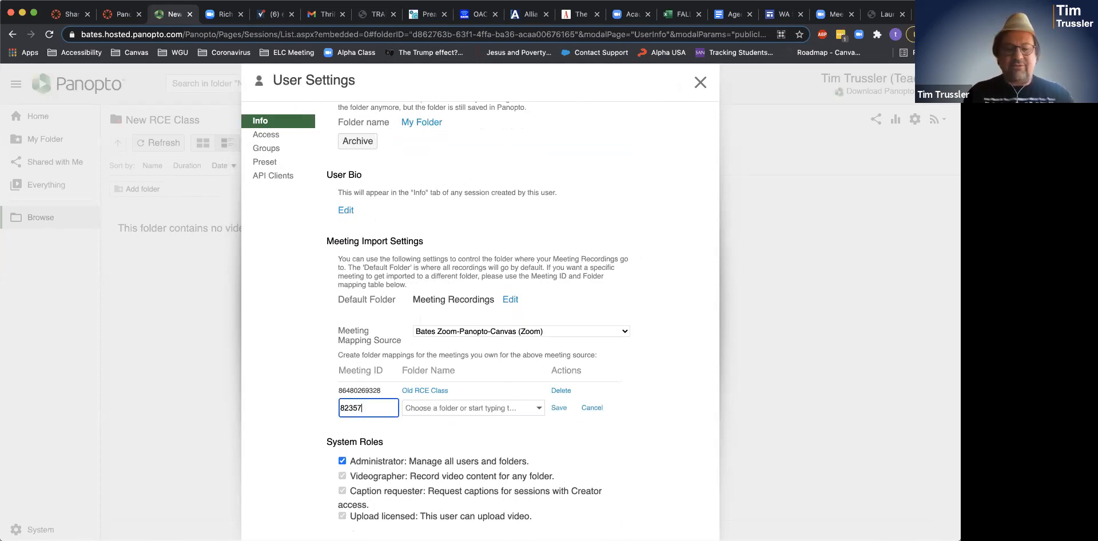
{"action": "type", "text": "457"}
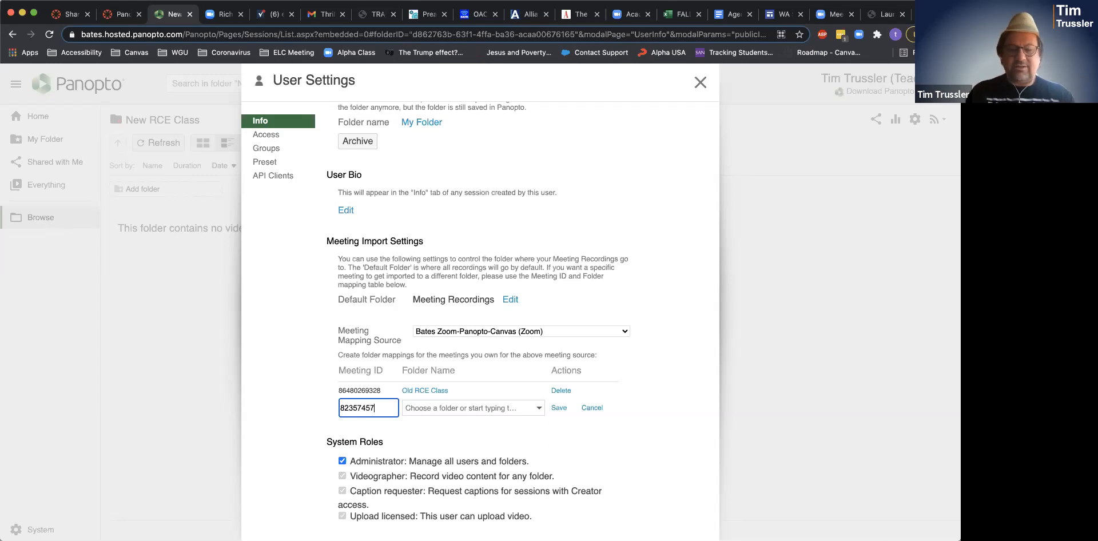
{"action": "type", "text": "699"}
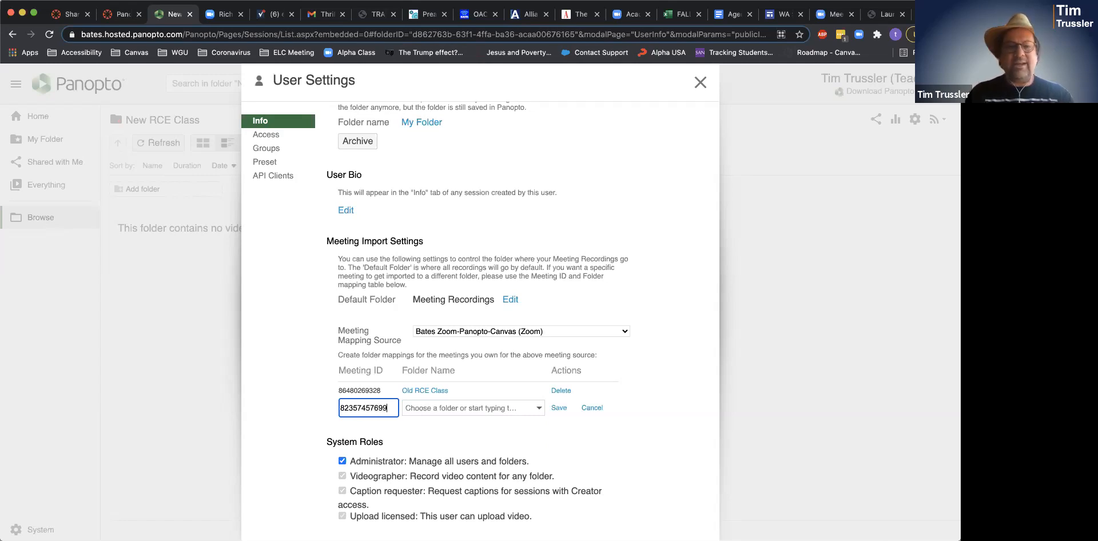
{"action": "left_click", "coordinate": [509, 407]}
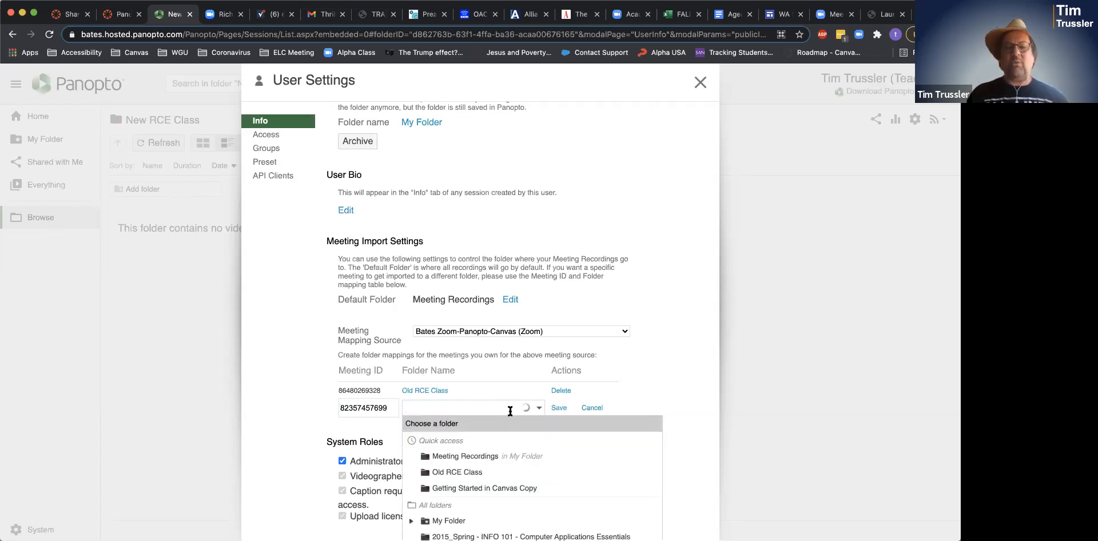
{"action": "left_click", "coordinate": [495, 474]}
{"action": "left_click", "coordinate": [558, 408]}
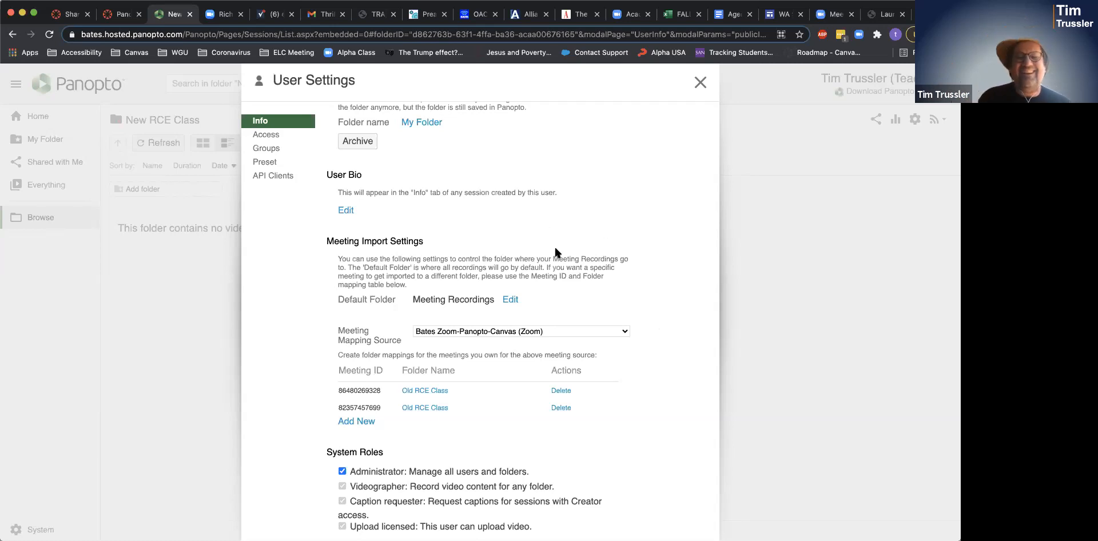
- Return to Meeting Import Settings and add a new mapping row below the two existing Zoom mappings
{"action": "scroll", "coordinate": [575, 226], "scroll_direction": "up", "scroll_amount": 5}
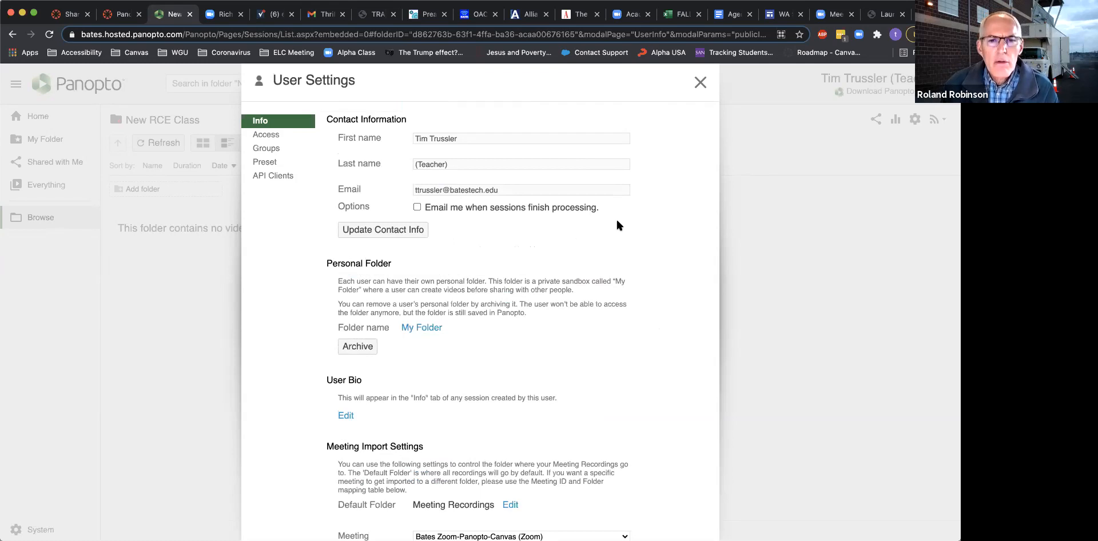
{"action": "scroll", "coordinate": [616, 226], "scroll_direction": "down", "scroll_amount": 5}
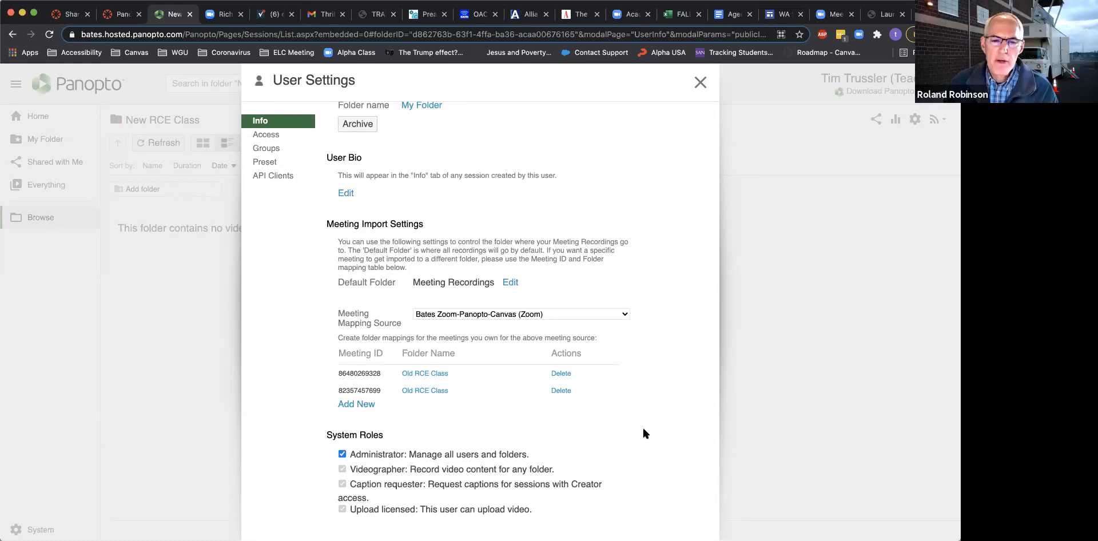
{"action": "left_click", "coordinate": [369, 404]}
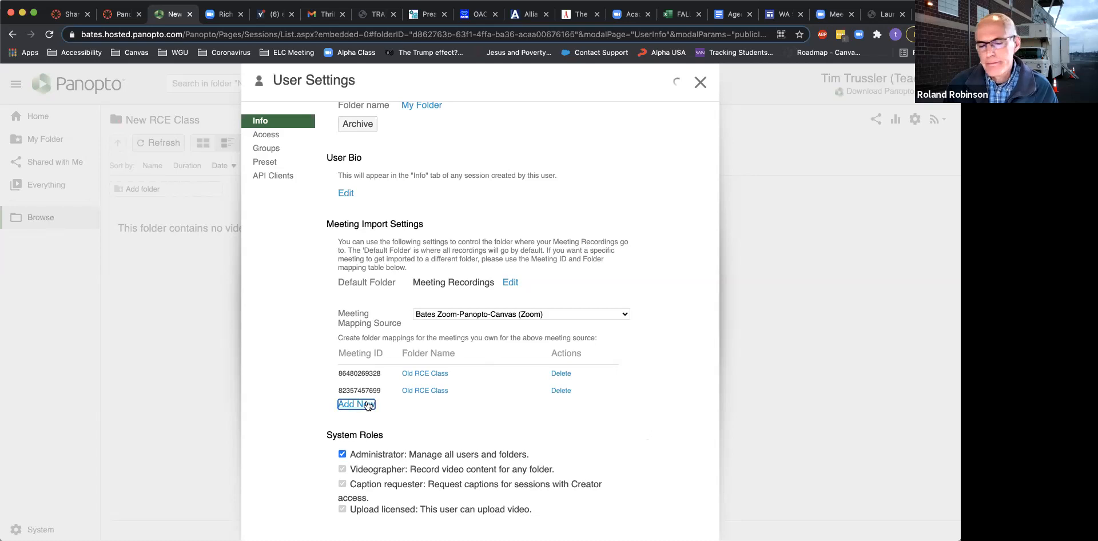
- Try mapping the same Zoom meeting ID to New RCE Class, then cancel the rejected duplicate
{"action": "left_click", "coordinate": [371, 405]}
{"action": "type", "text": "823574"}
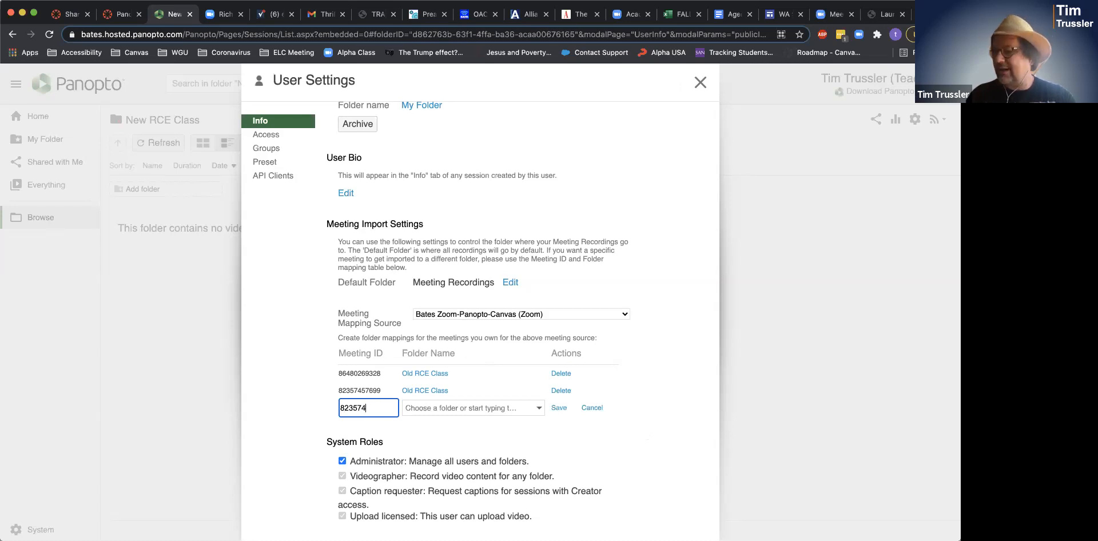
{"action": "type", "text": "57699"}
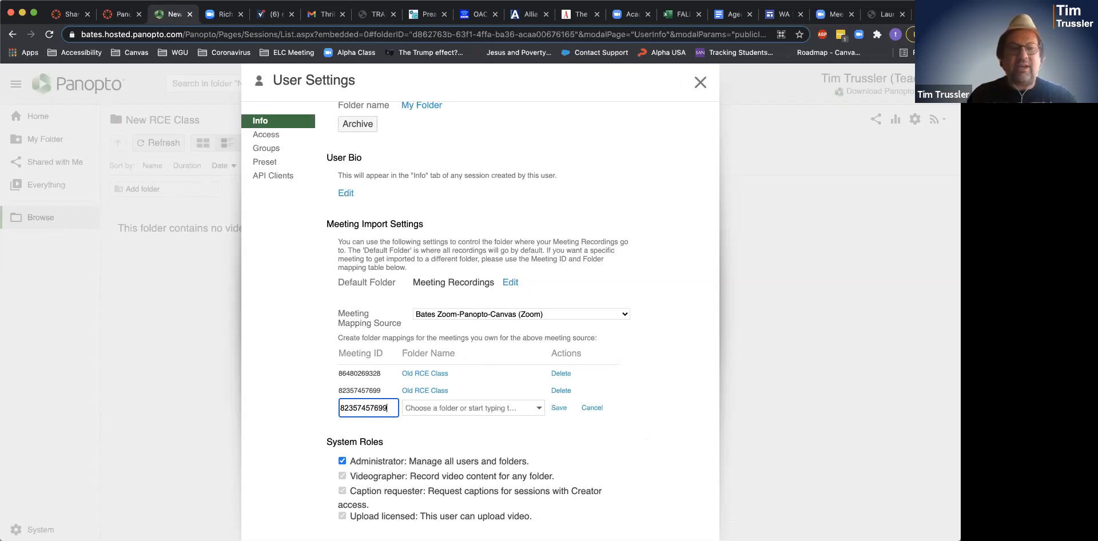
{"action": "left_click", "coordinate": [485, 407]}
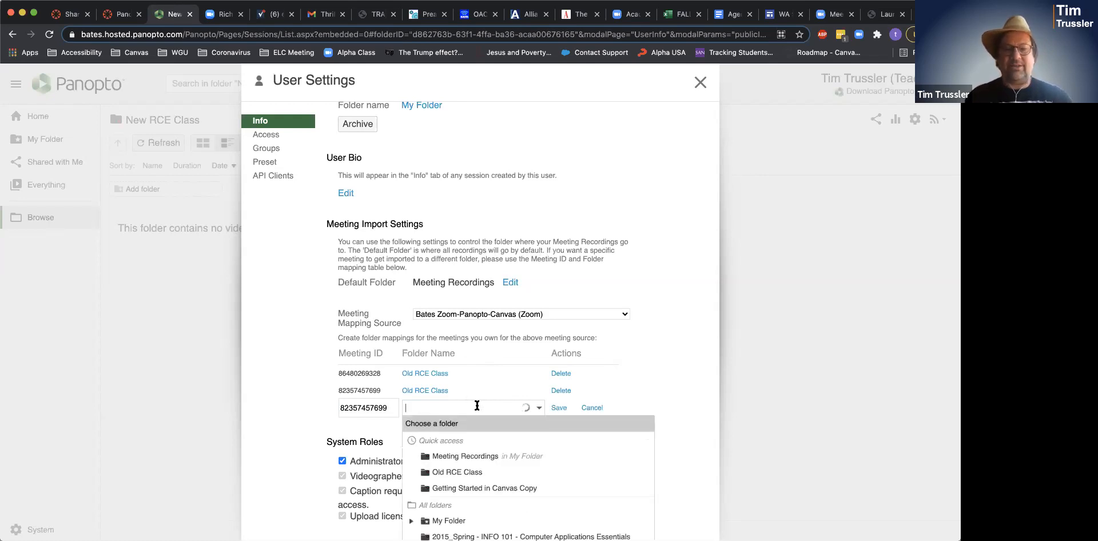
{"action": "type", "text": "new"}
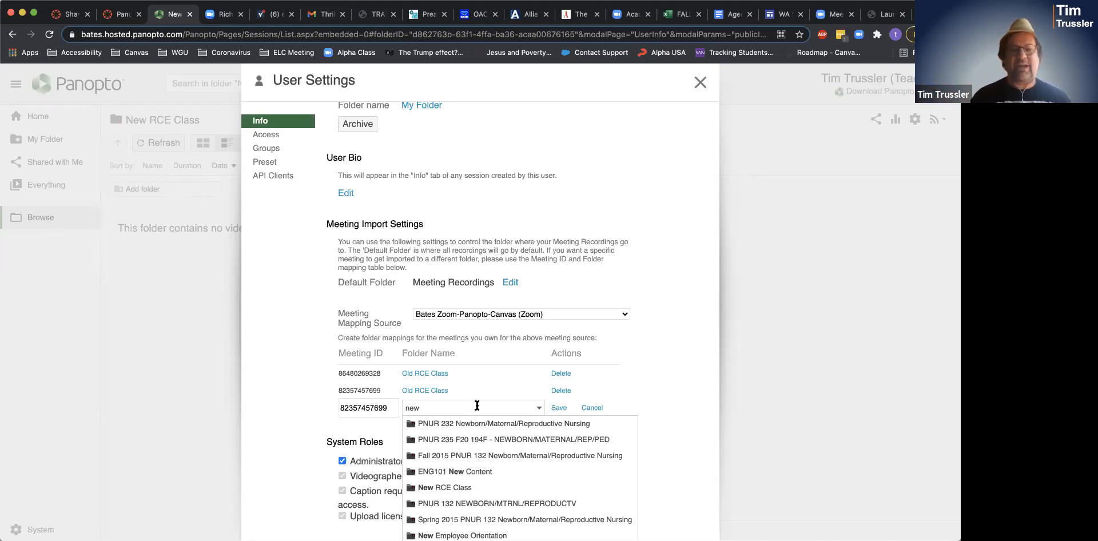
{"action": "left_click", "coordinate": [458, 488]}
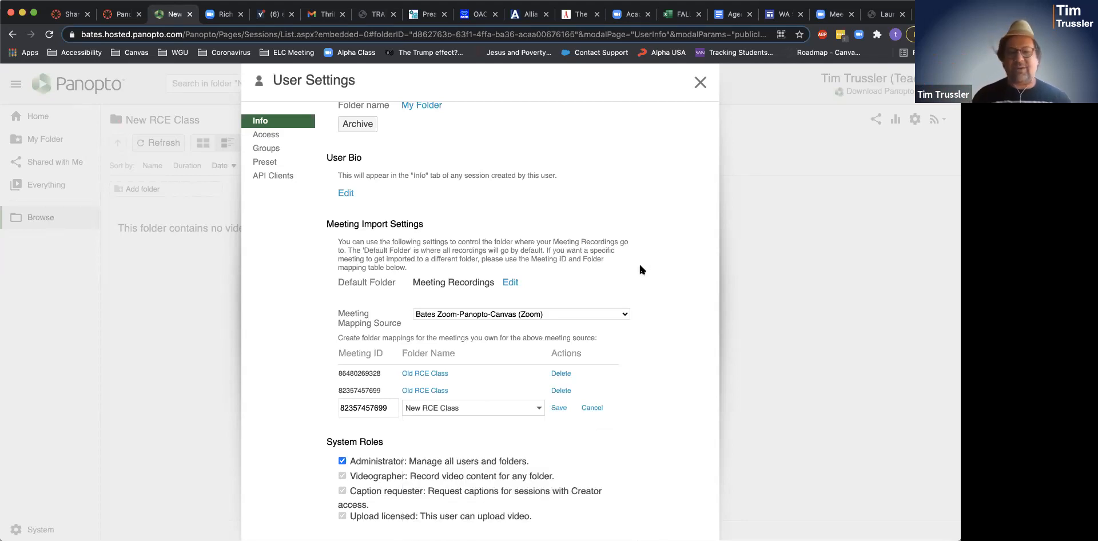
{"action": "left_click", "coordinate": [558, 407]}
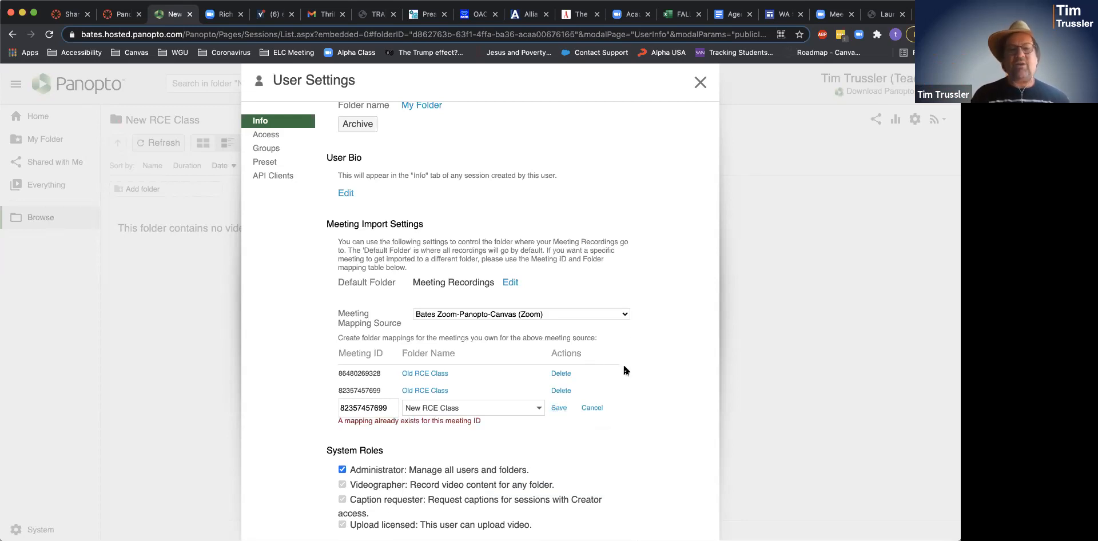
{"action": "left_click", "coordinate": [592, 409]}
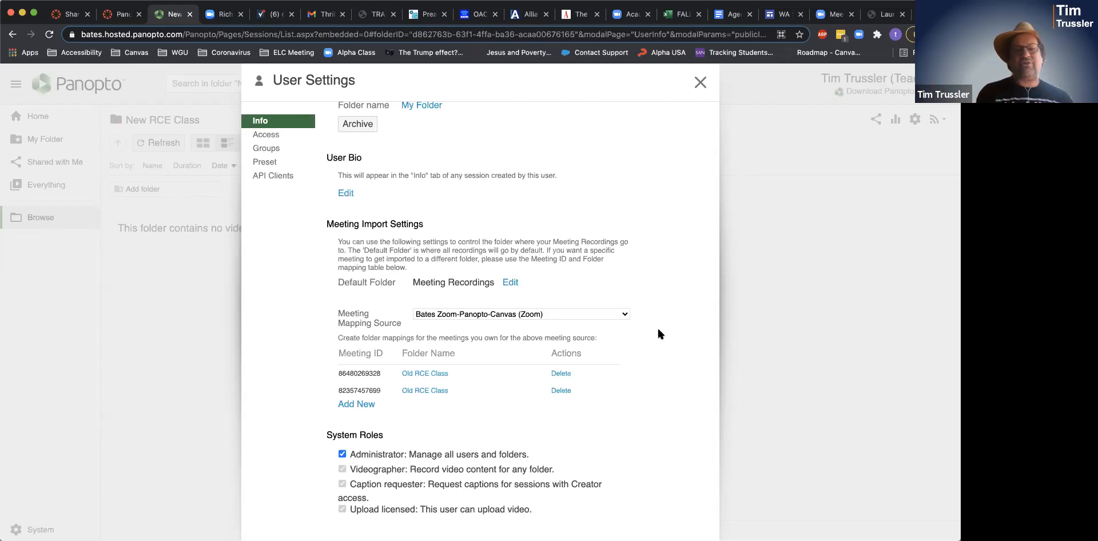
- Close the User Settings dialog to get back to the empty New RCE Class folder
{"action": "left_click", "coordinate": [699, 87]}
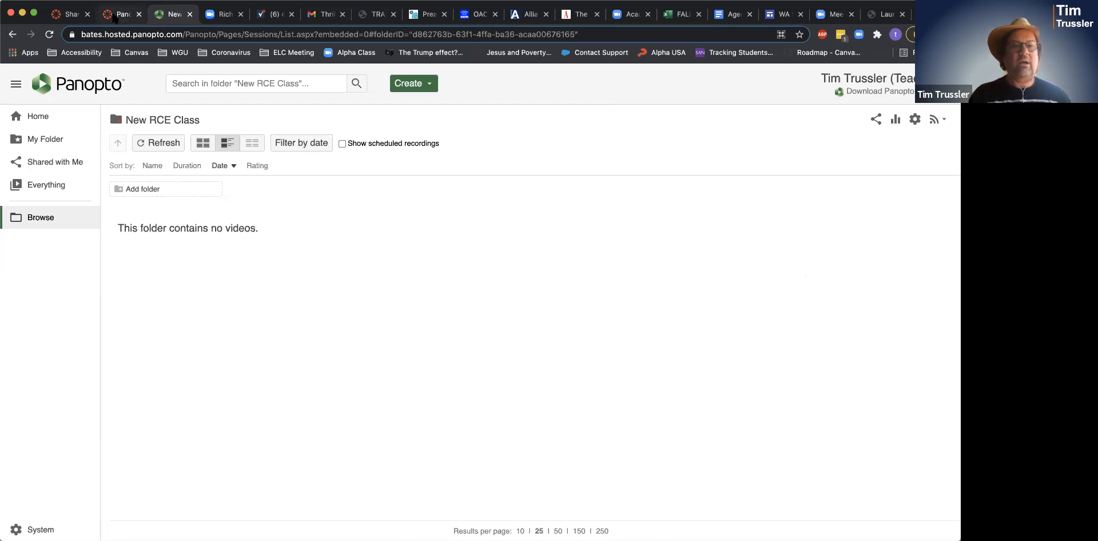
- Go to the browser tab showing the Canvas course's Panopto Recordings page
{"action": "left_click", "coordinate": [118, 15]}
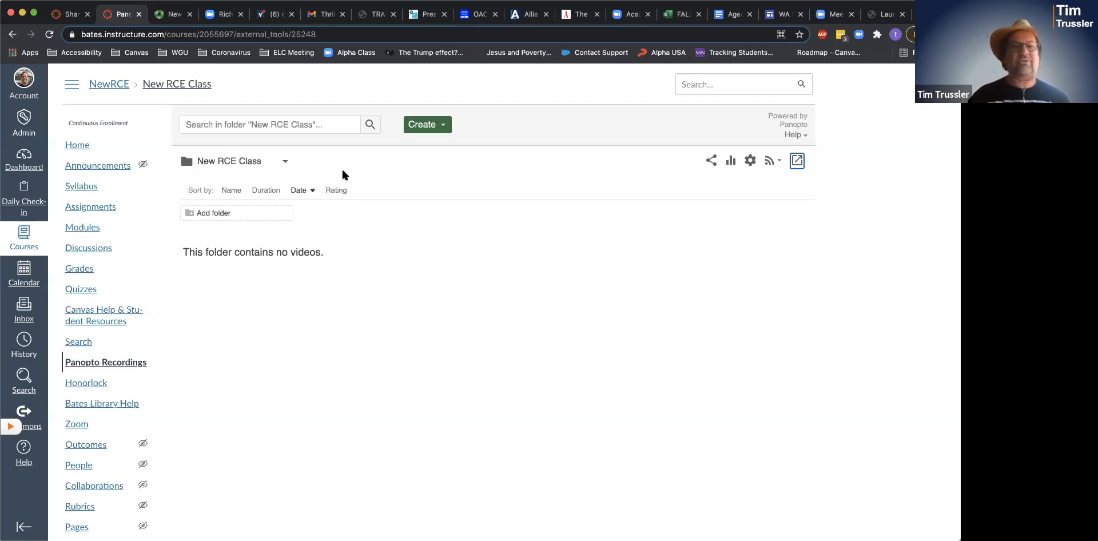
- Choose Meeting Recordings from the embedded Panopto folder list to show its past Zoom recordings
{"action": "left_click", "coordinate": [282, 162]}
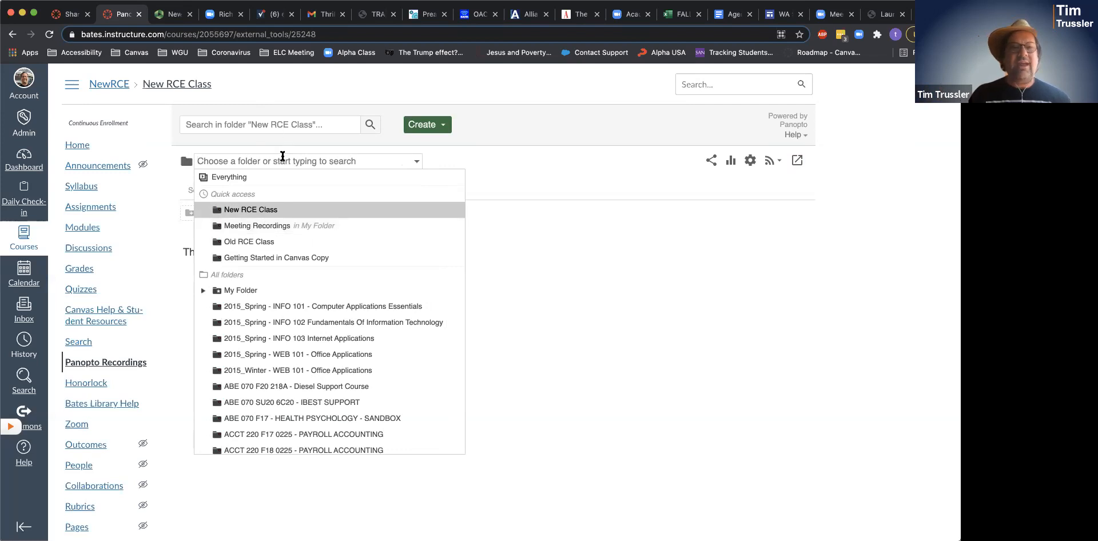
{"action": "type", "text": "my rec"}
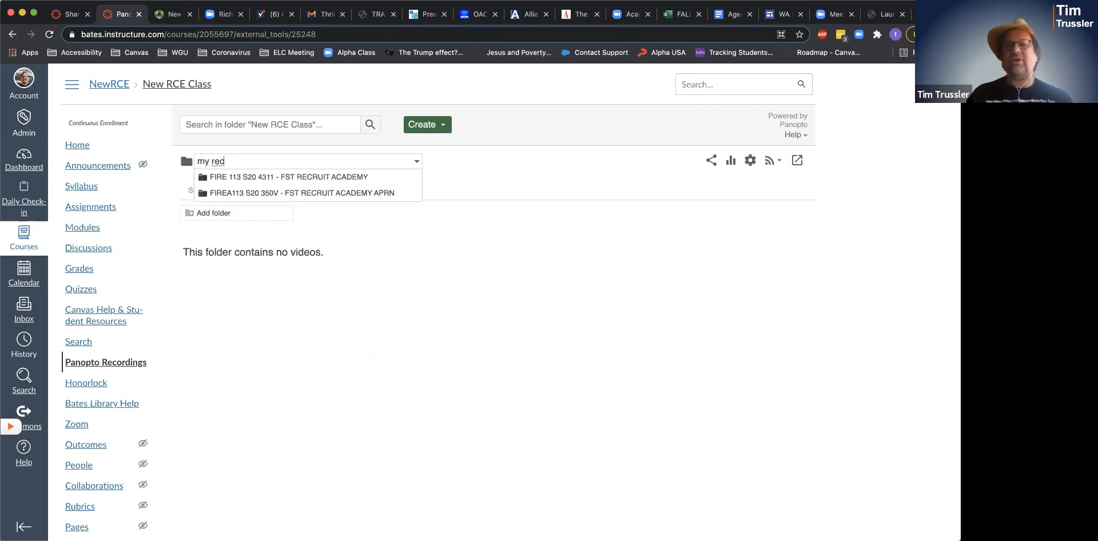
{"action": "key", "text": "BackSpace"}
{"action": "key", "text": "BackSpace"}
{"action": "key", "text": "BackSpace"}
{"action": "key", "text": "BackSpace"}
{"action": "key", "text": "BackSpace"}
{"action": "key", "text": "BackSpace"}
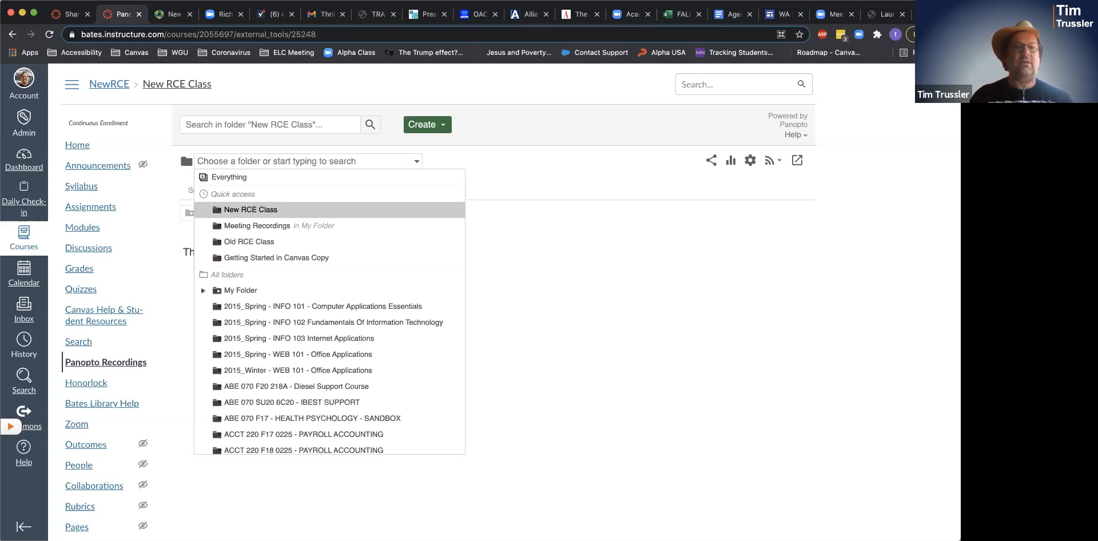
{"action": "left_click", "coordinate": [286, 228]}
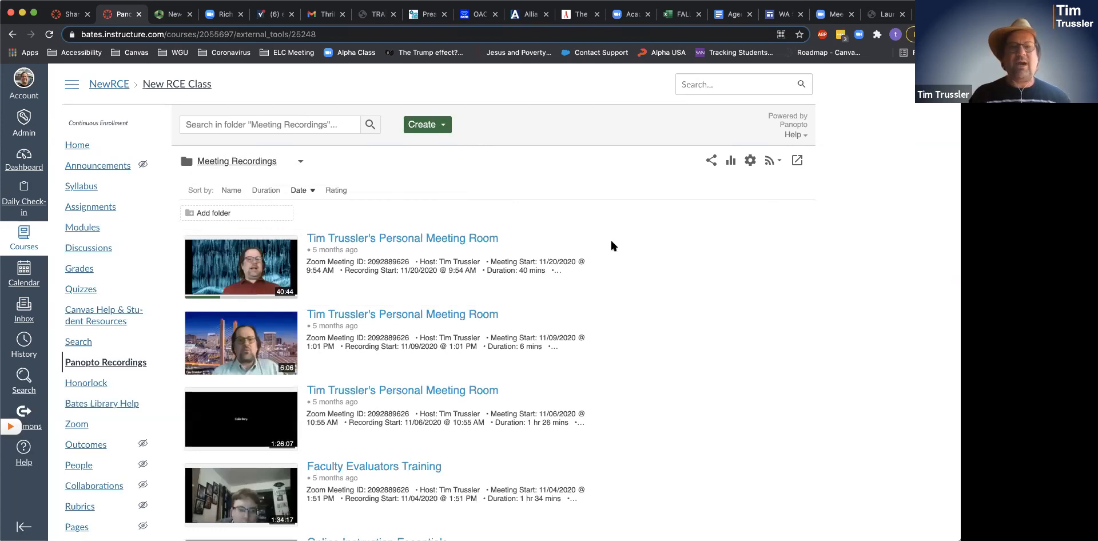
{"action": "scroll", "coordinate": [644, 322], "scroll_direction": "down", "scroll_amount": 1}
- Open the settings of the newest meeting recording, keeping its name unchanged
{"action": "scroll", "coordinate": [643, 318], "scroll_direction": "down", "scroll_amount": 4}
{"action": "scroll", "coordinate": [643, 318], "scroll_direction": "up", "scroll_amount": 5}
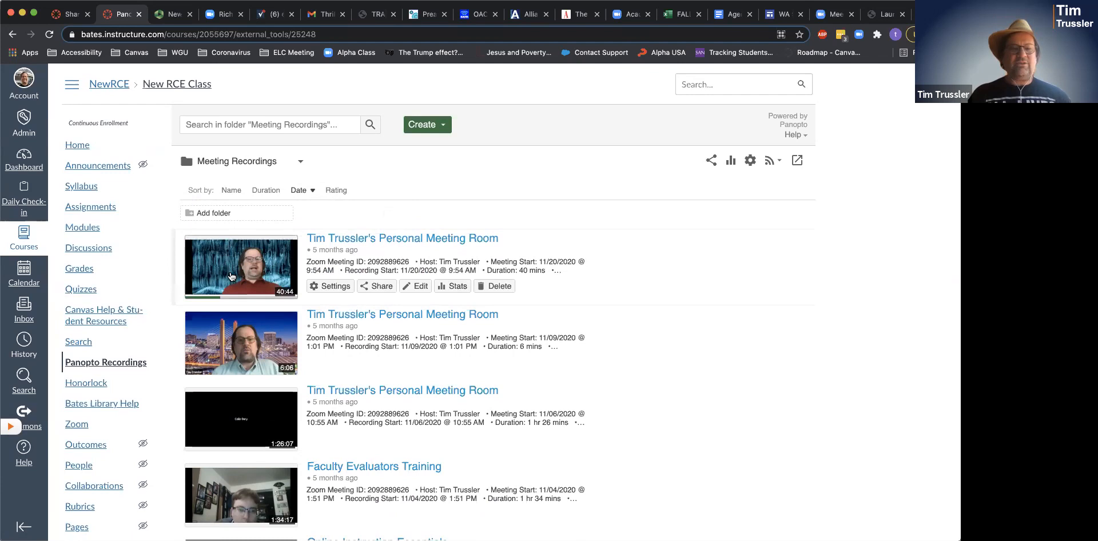
{"action": "left_click", "coordinate": [338, 286]}
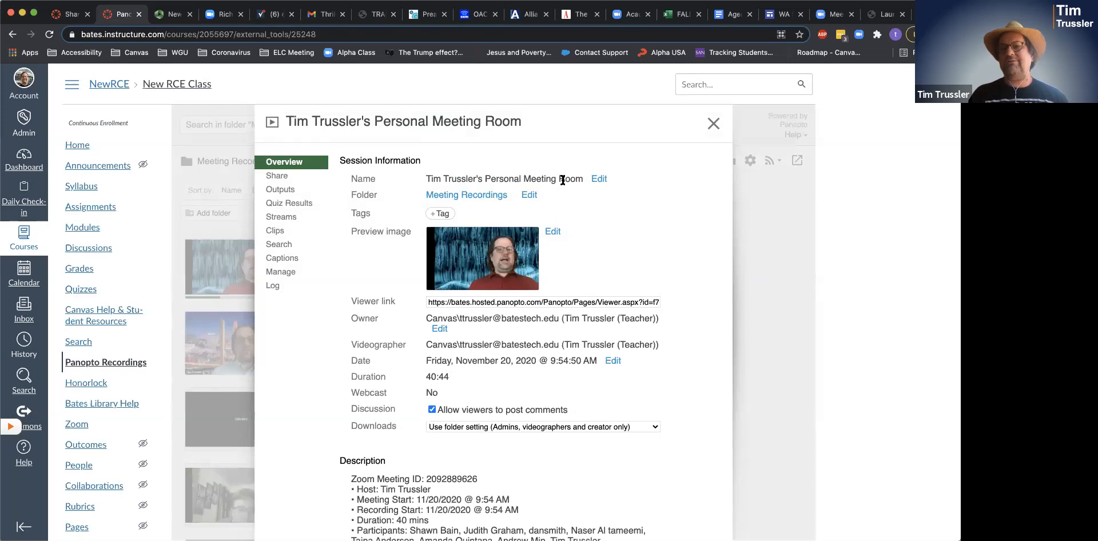
{"action": "left_click", "coordinate": [599, 180]}
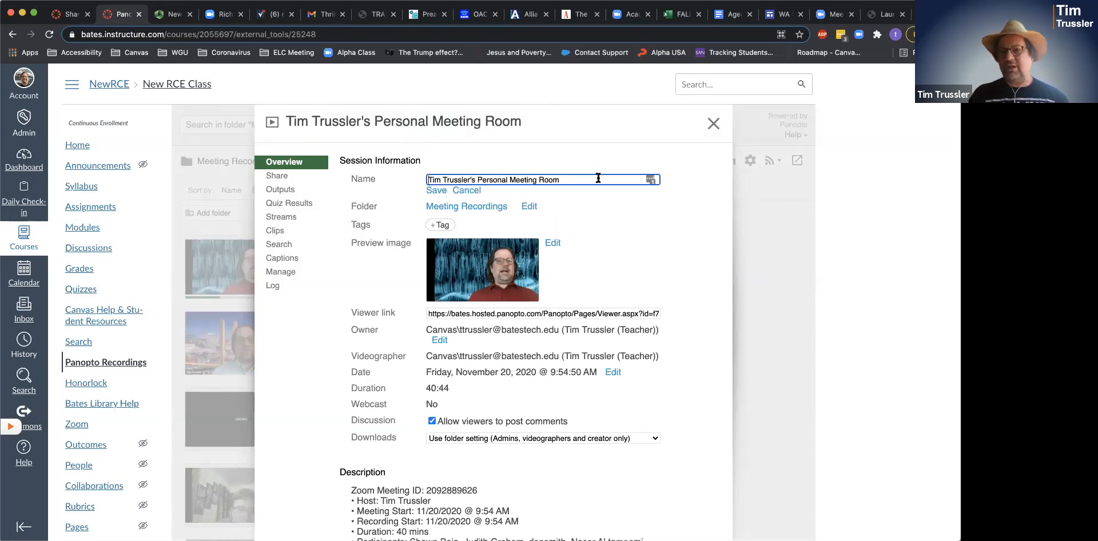
{"action": "left_click", "coordinate": [598, 205]}
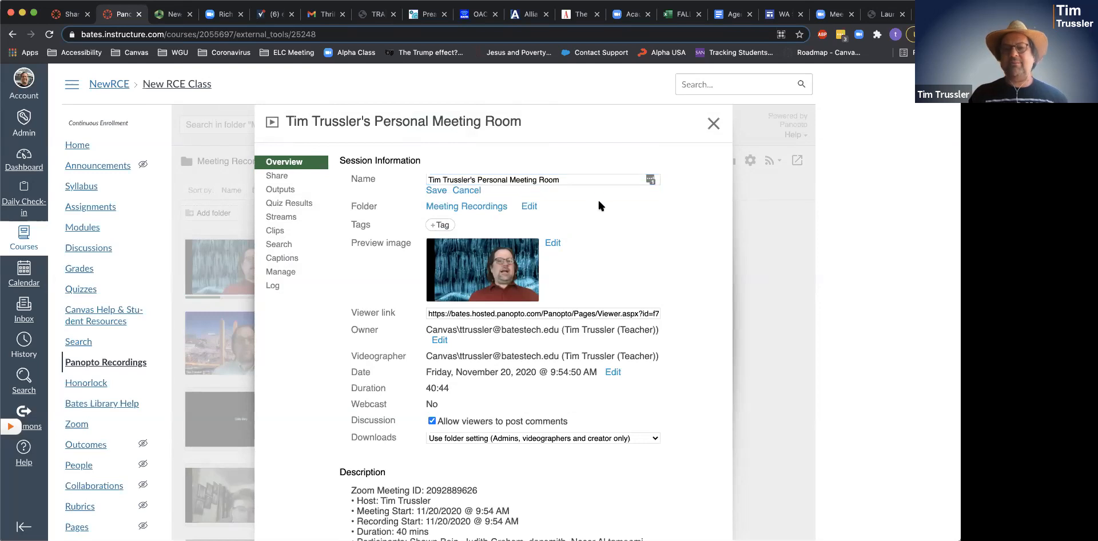
- Change the recording's folder from Meeting Recordings to New RCE Class
{"action": "left_click", "coordinate": [529, 207]}
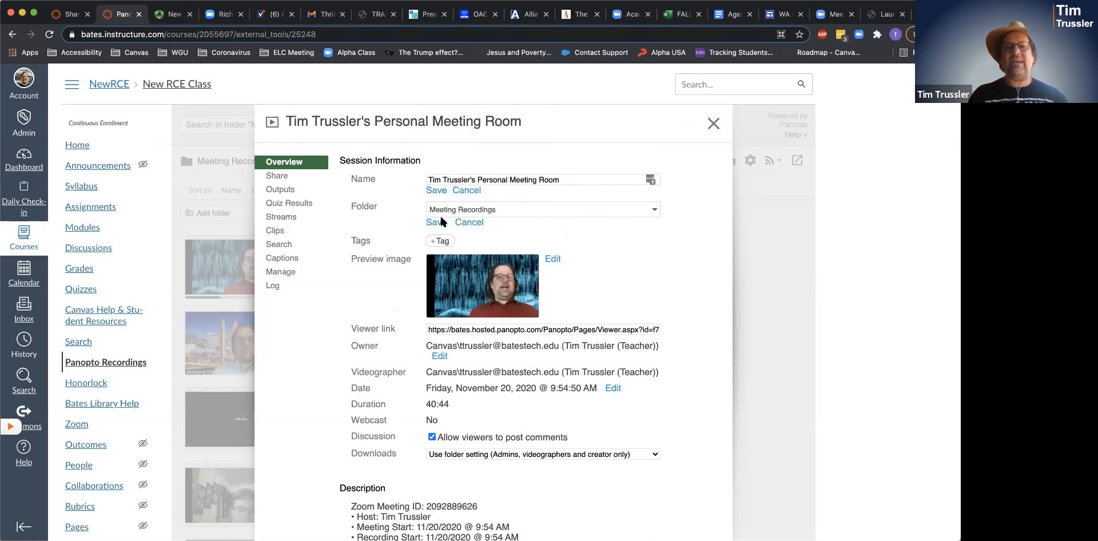
{"action": "left_click", "coordinate": [646, 207]}
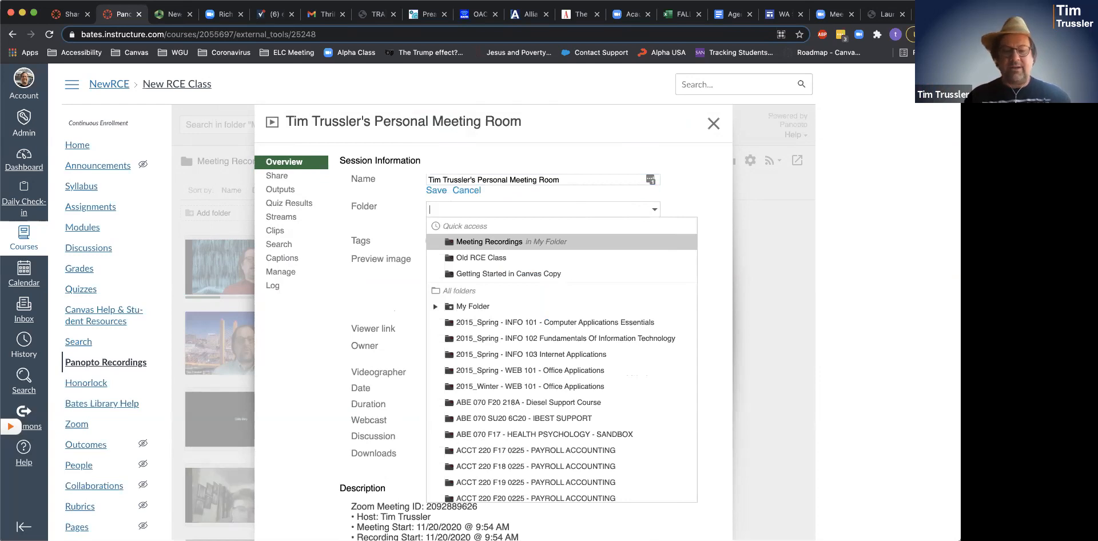
{"action": "type", "text": "new rce"}
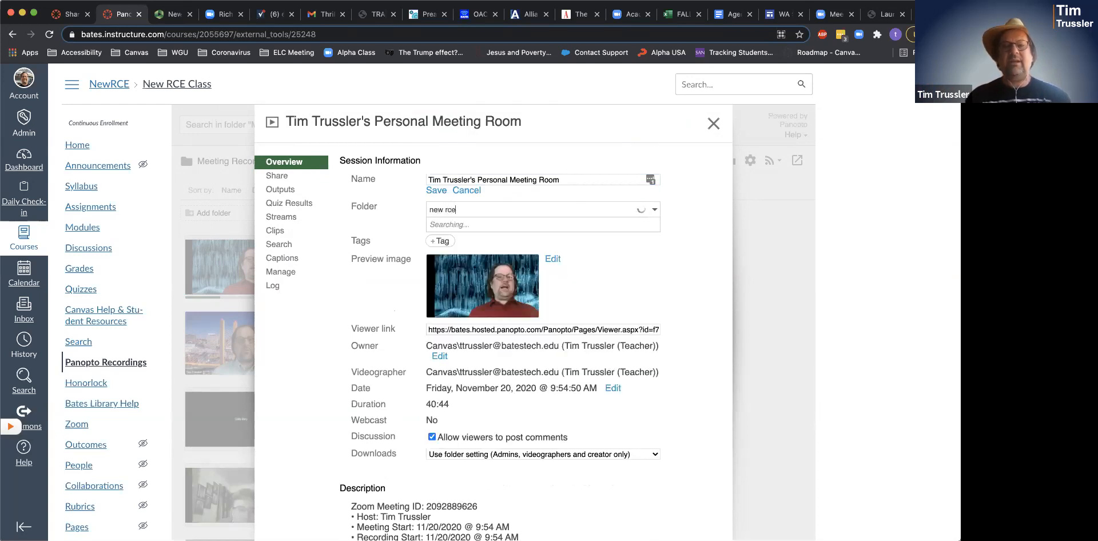
{"action": "left_click", "coordinate": [508, 224]}
{"action": "left_click", "coordinate": [440, 223]}
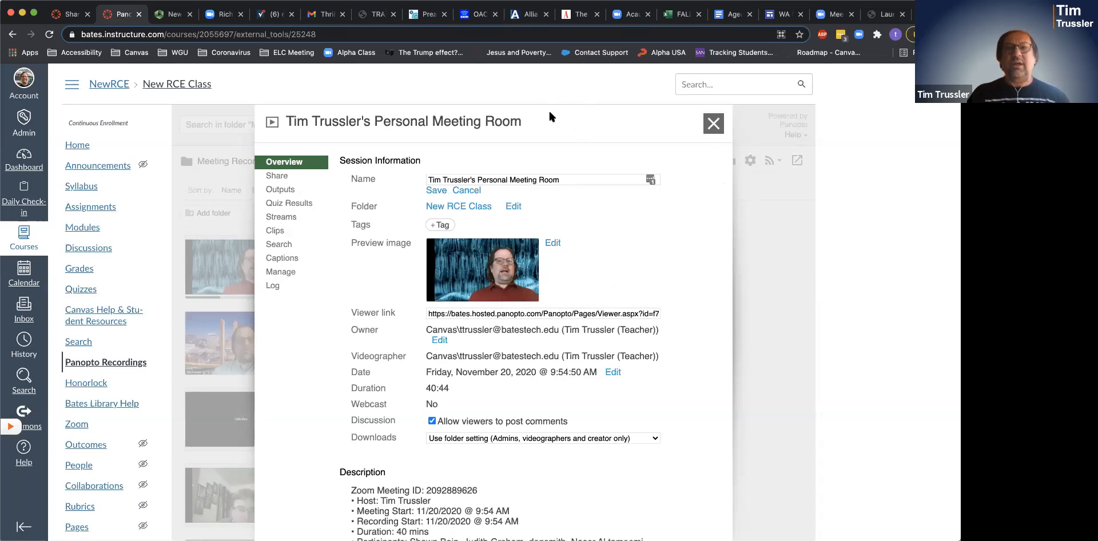
{"action": "scroll", "coordinate": [609, 303], "scroll_direction": "down", "scroll_amount": 10}
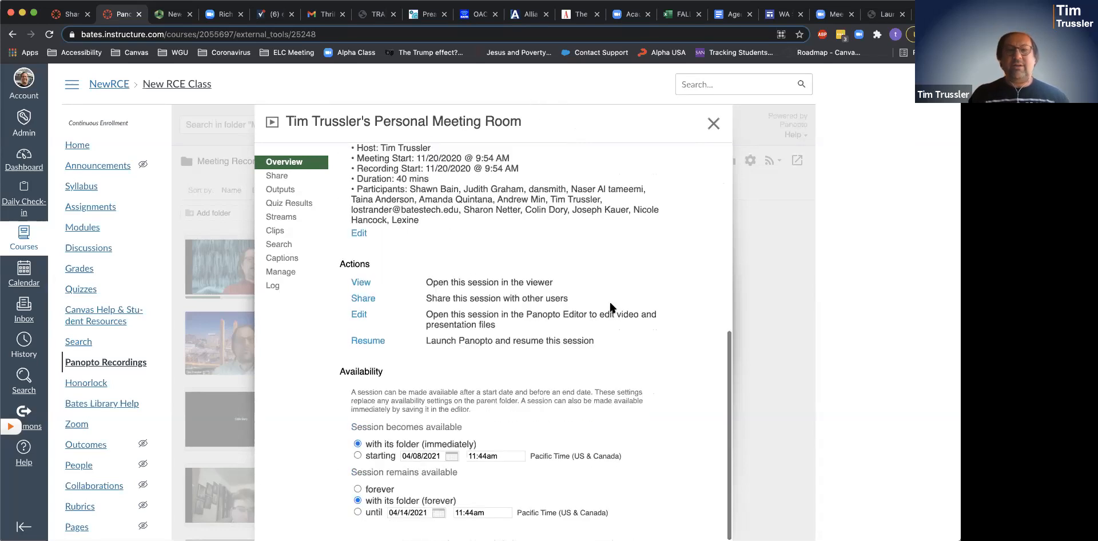
{"action": "scroll", "coordinate": [609, 303], "scroll_direction": "up", "scroll_amount": 2}
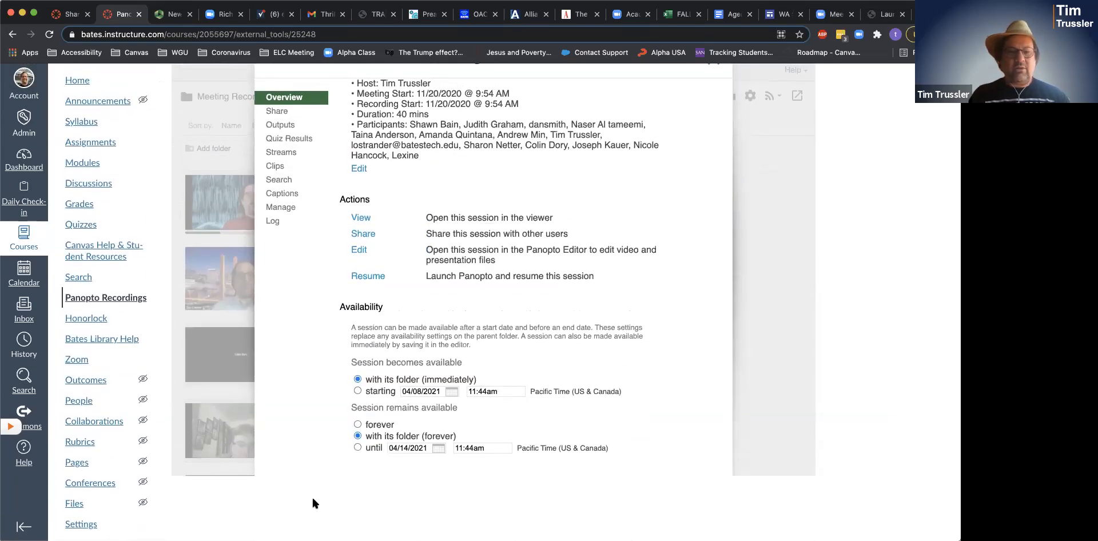
{"action": "scroll", "coordinate": [687, 378], "scroll_direction": "up", "scroll_amount": 10}
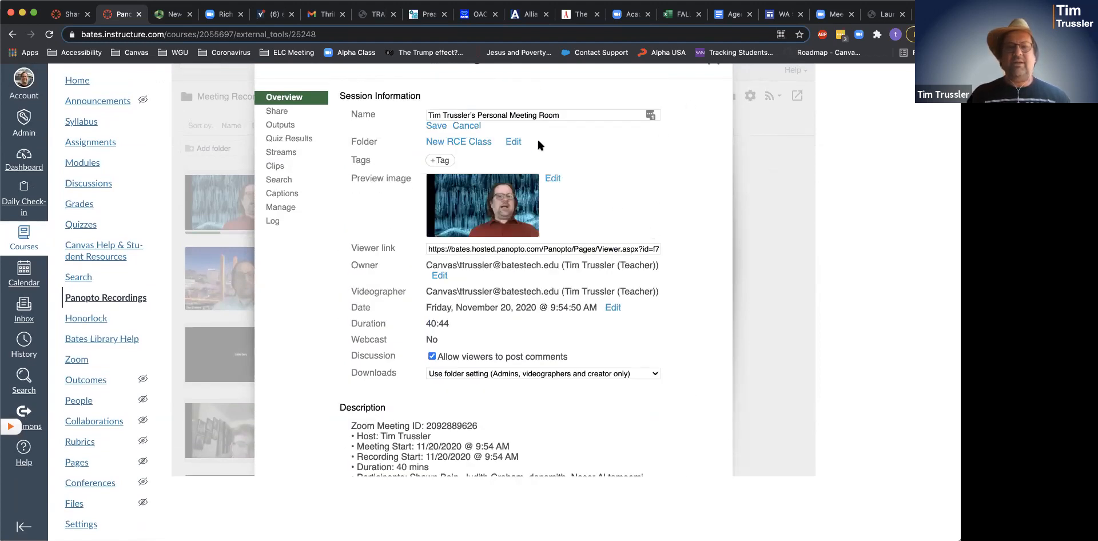
{"action": "left_click", "coordinate": [436, 125]}
{"action": "scroll", "coordinate": [698, 203], "scroll_direction": "up", "scroll_amount": 5}
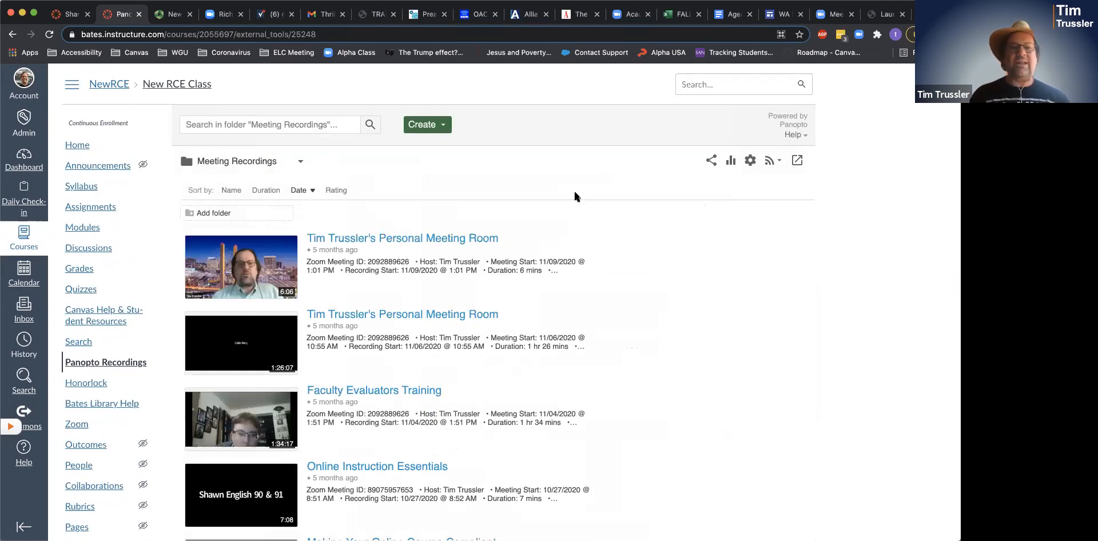
- Reload Panopto Recordings and open the moved recording's session overview, showing New RCE Class and 40:44
{"action": "left_click", "coordinate": [126, 365]}
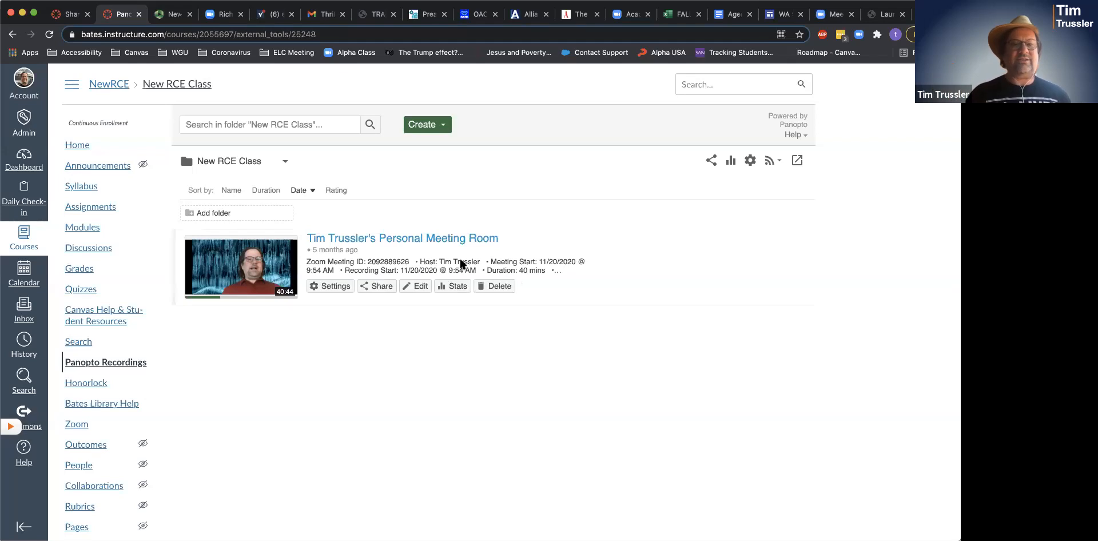
{"action": "mouse_move", "coordinate": [698, 266]}
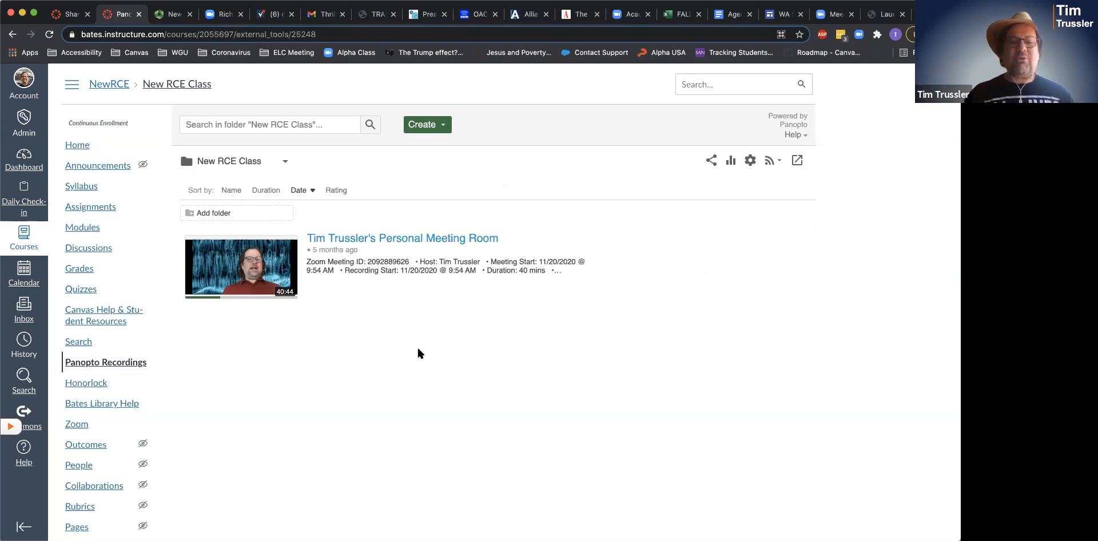
{"action": "mouse_move", "coordinate": [404, 284]}
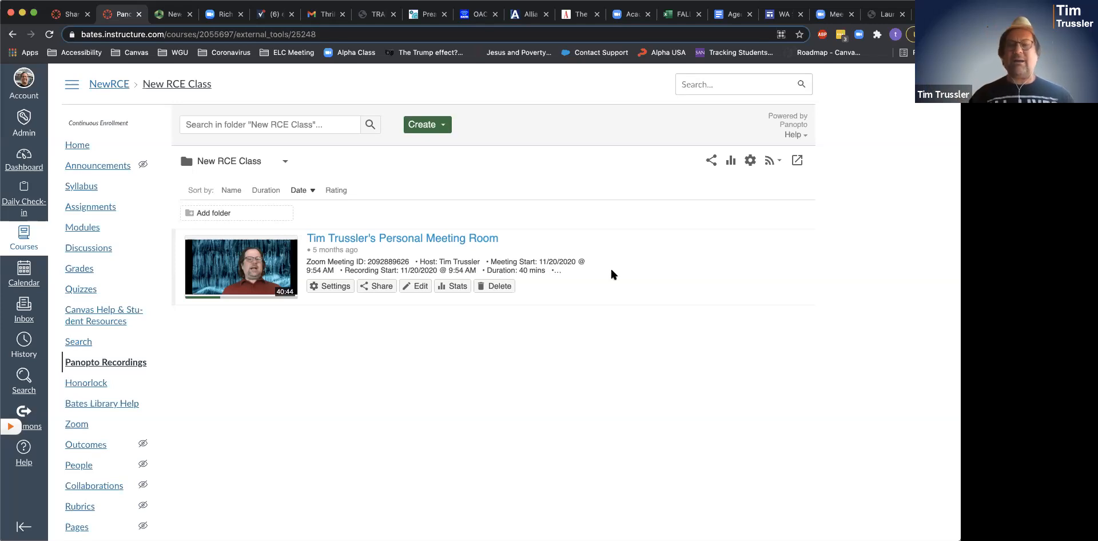
{"action": "left_click", "coordinate": [338, 286]}
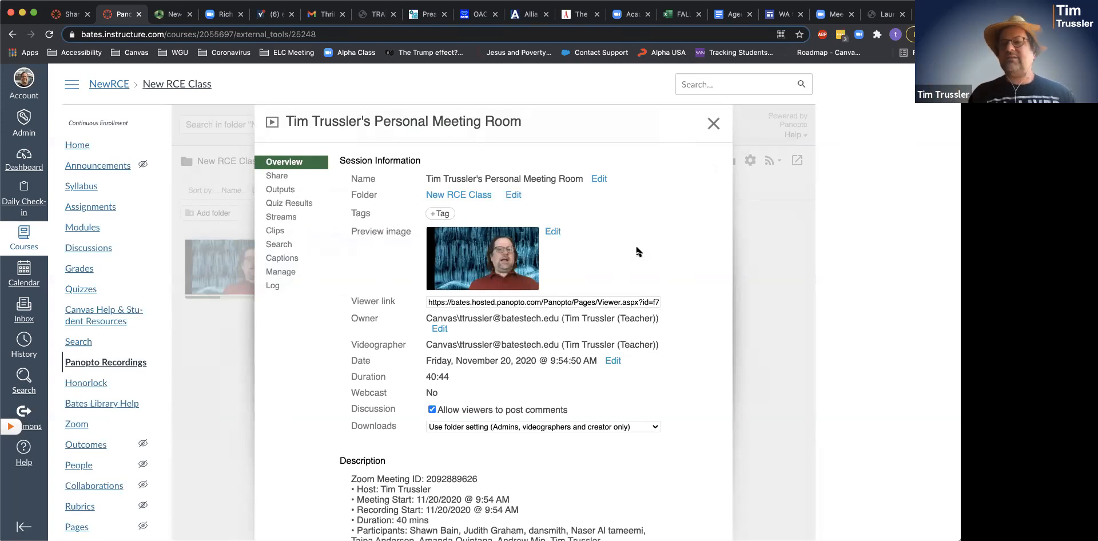
- Copy the 40:44 recording into New RCE Class as a session named 'Panopto'
{"action": "scroll", "coordinate": [636, 249], "scroll_direction": "down", "scroll_amount": 1}
{"action": "scroll", "coordinate": [637, 248], "scroll_direction": "up", "scroll_amount": 1}
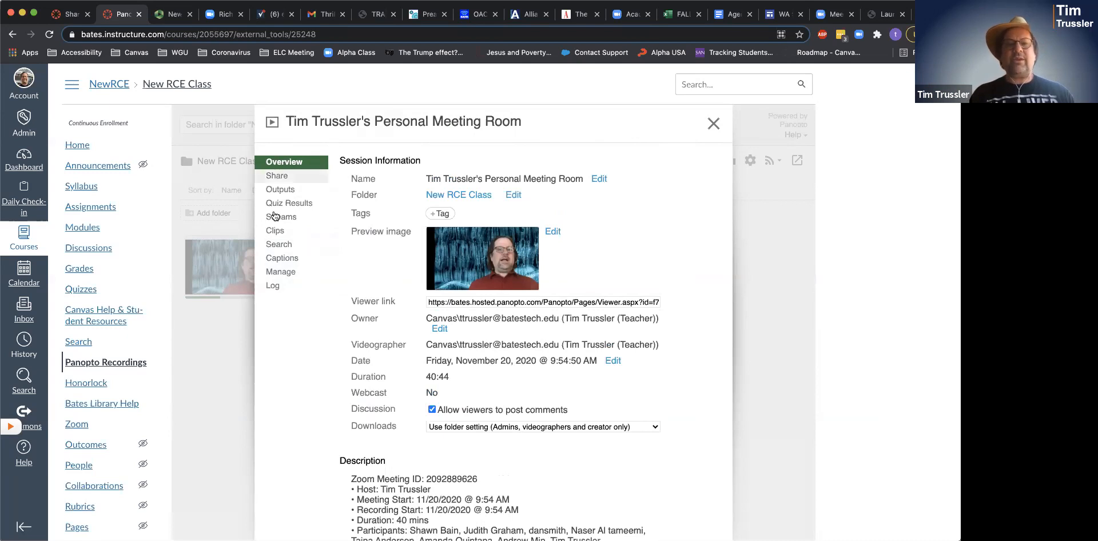
{"action": "left_click", "coordinate": [282, 274]}
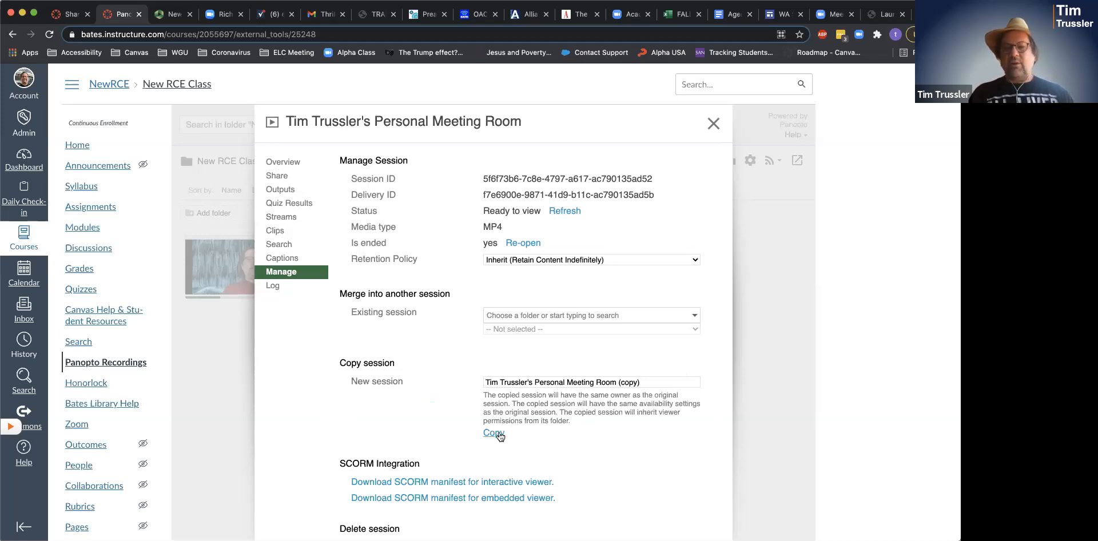
{"action": "left_click", "coordinate": [654, 384]}
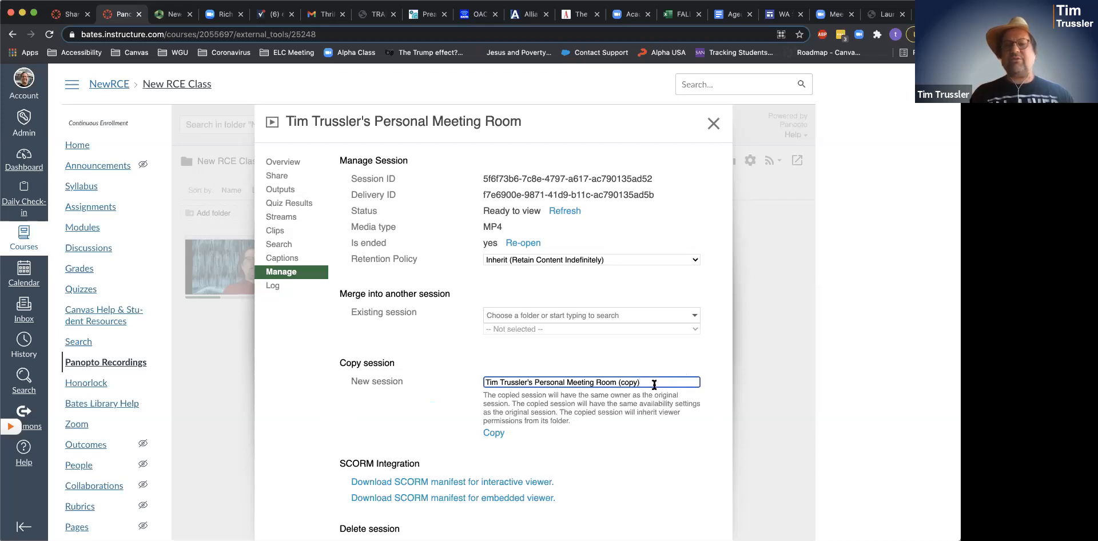
{"action": "left_click_drag", "start_coordinate": [654, 384], "coordinate": [433, 381]}
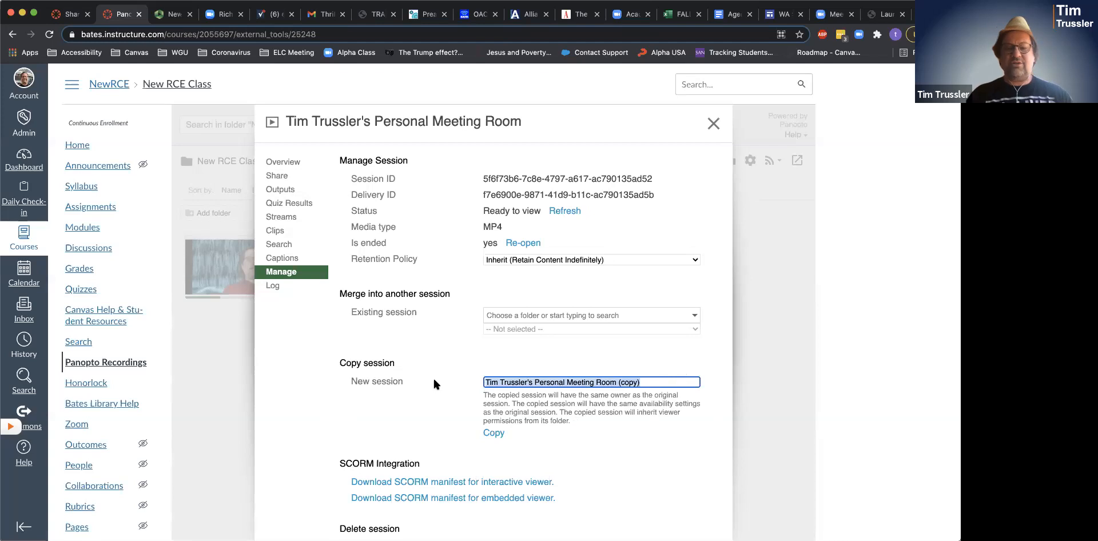
{"action": "type", "text": "Panopto"}
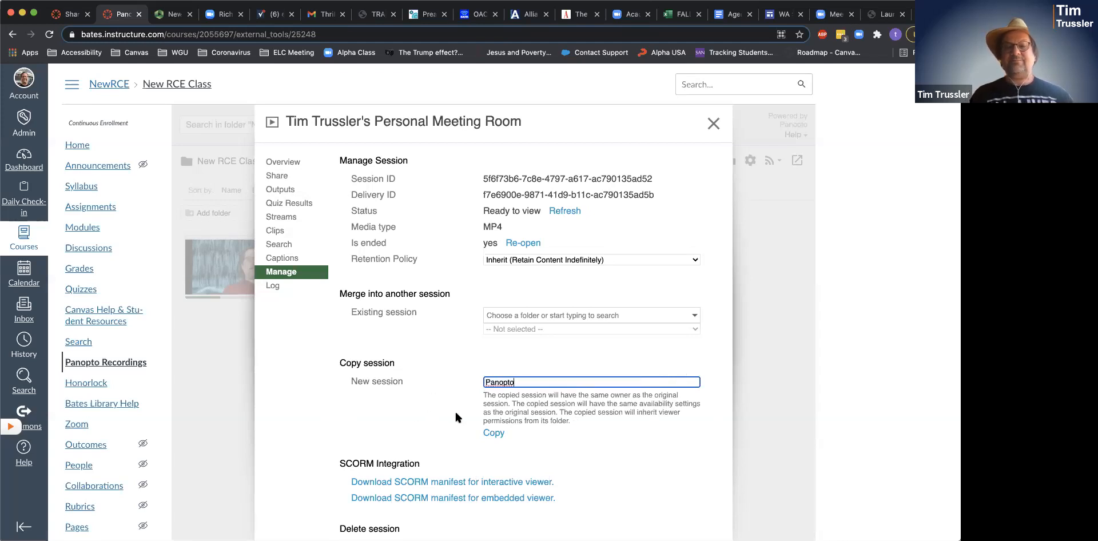
{"action": "left_click", "coordinate": [495, 432]}
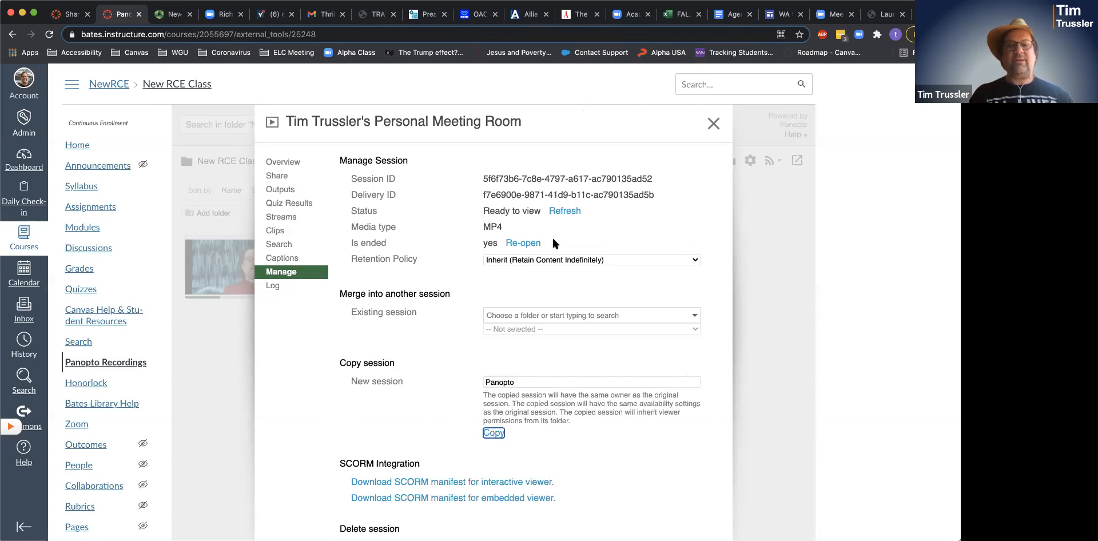
{"action": "left_click", "coordinate": [713, 123]}
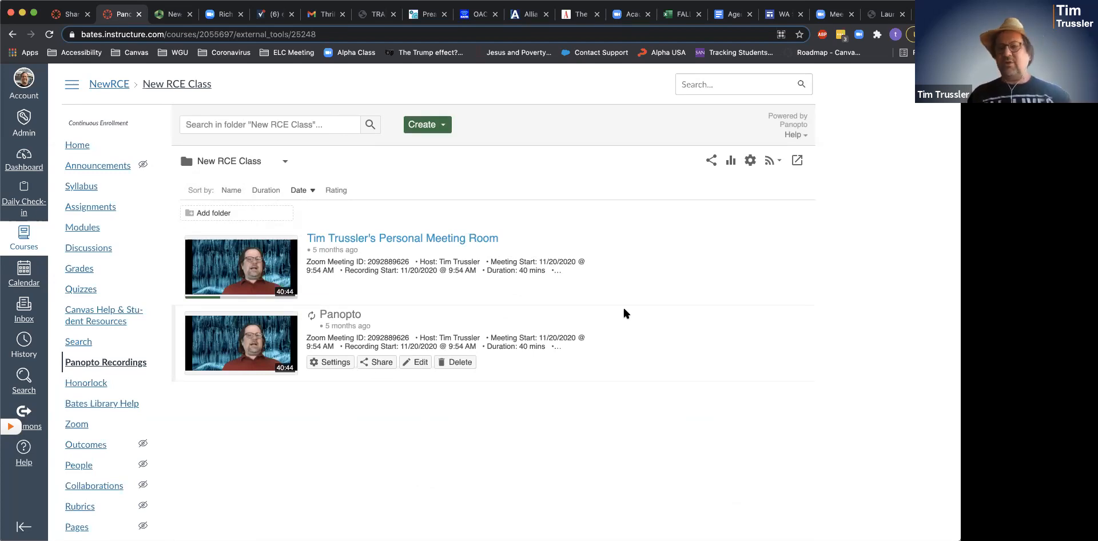
- Move the 'Panopto' copy from New RCE Class into the Old RCE Class folder
{"action": "left_click", "coordinate": [345, 359]}
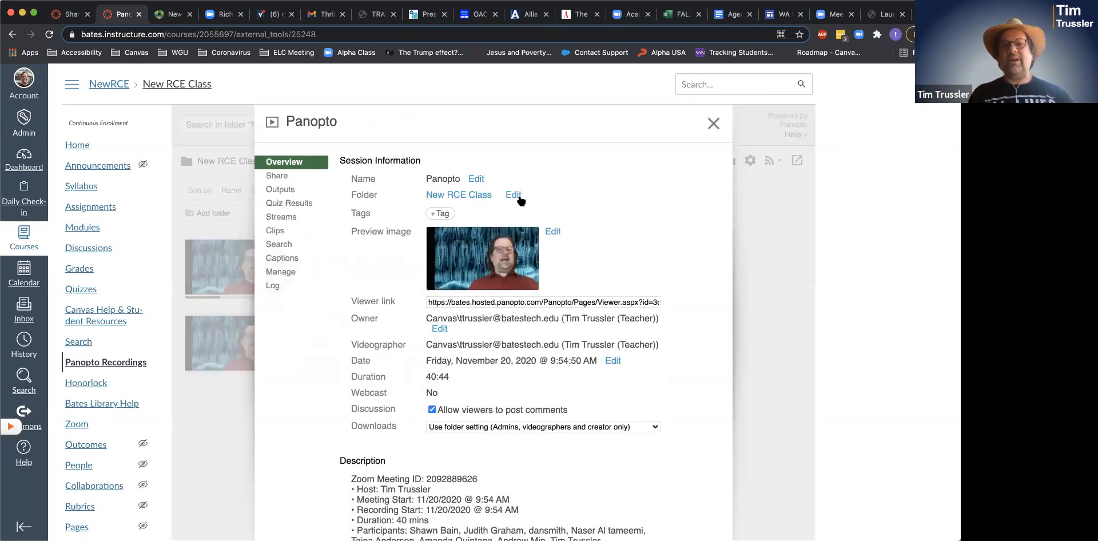
{"action": "left_click", "coordinate": [513, 195]}
{"action": "left_click", "coordinate": [510, 197]}
{"action": "type", "text": "digit"}
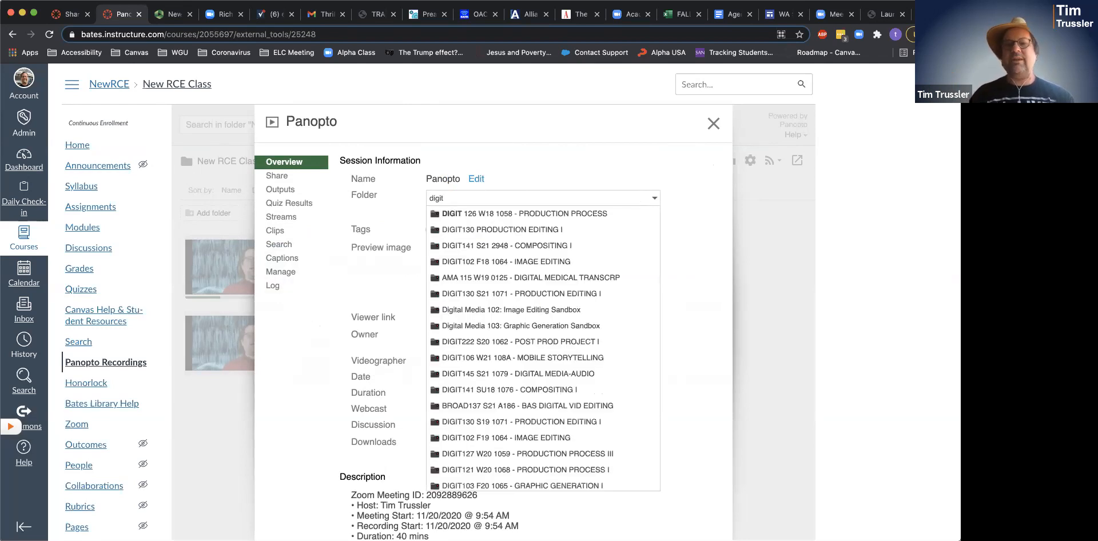
{"action": "key", "text": "BackSpace"}
{"action": "key", "text": "BackSpace"}
{"action": "key", "text": "BackSpace"}
{"action": "key", "text": "BackSpace"}
{"action": "key", "text": "BackSpace"}
{"action": "key", "text": "BackSpace"}
{"action": "type", "text": "old"}
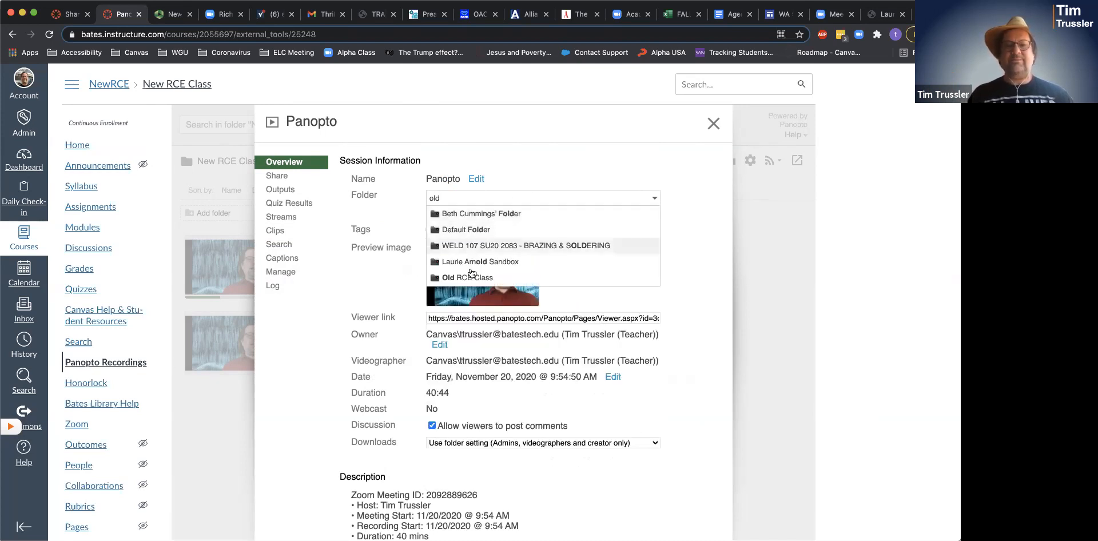
{"action": "left_click", "coordinate": [472, 278]}
{"action": "left_click", "coordinate": [440, 212]}
{"action": "left_click", "coordinate": [715, 125]}
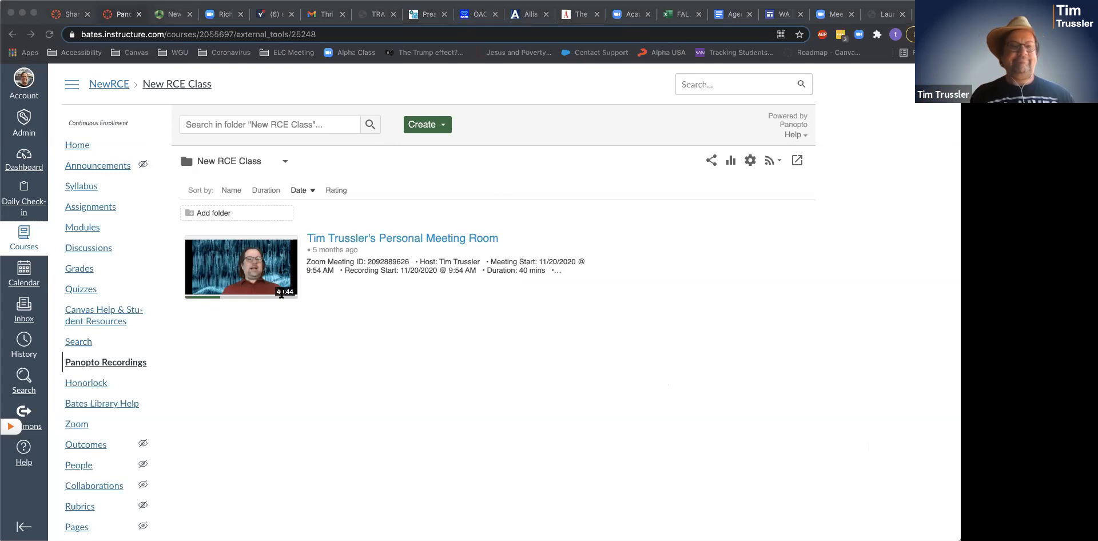
- Reopen Panopto Recordings, showing only the 40-minute Nov 20, 2020 Personal Meeting Room recording
{"action": "left_click", "coordinate": [668, 447]}
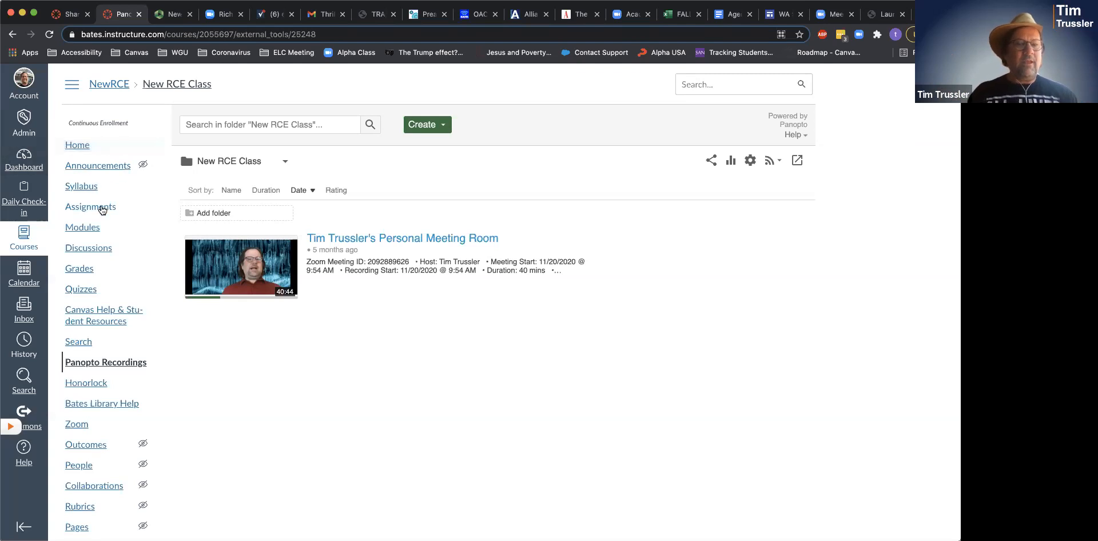
- Start a new assignment from the course's Assignments list and type a first placeholder line
{"action": "left_click", "coordinate": [91, 206]}
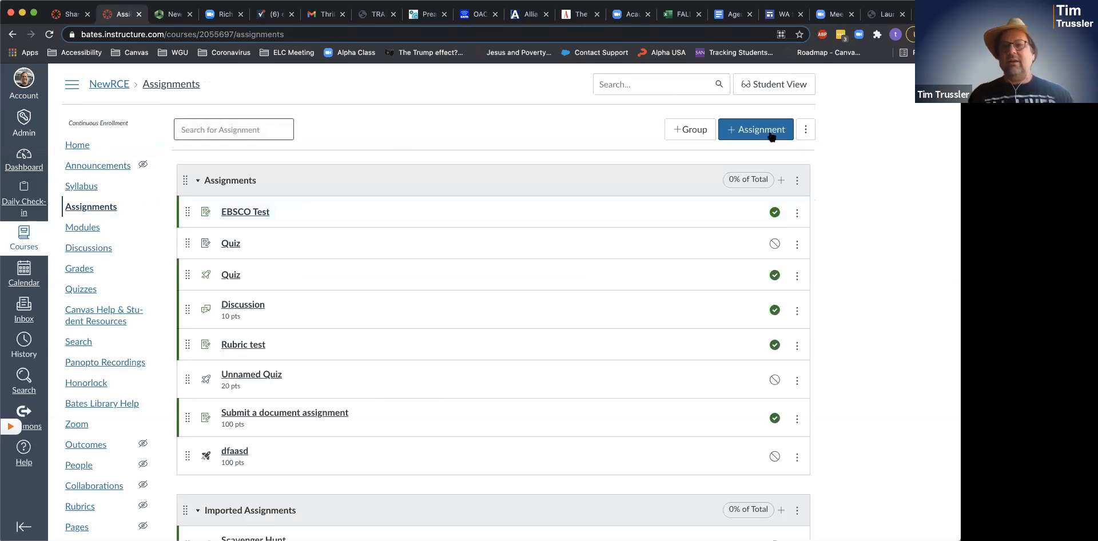
{"action": "left_click", "coordinate": [770, 134]}
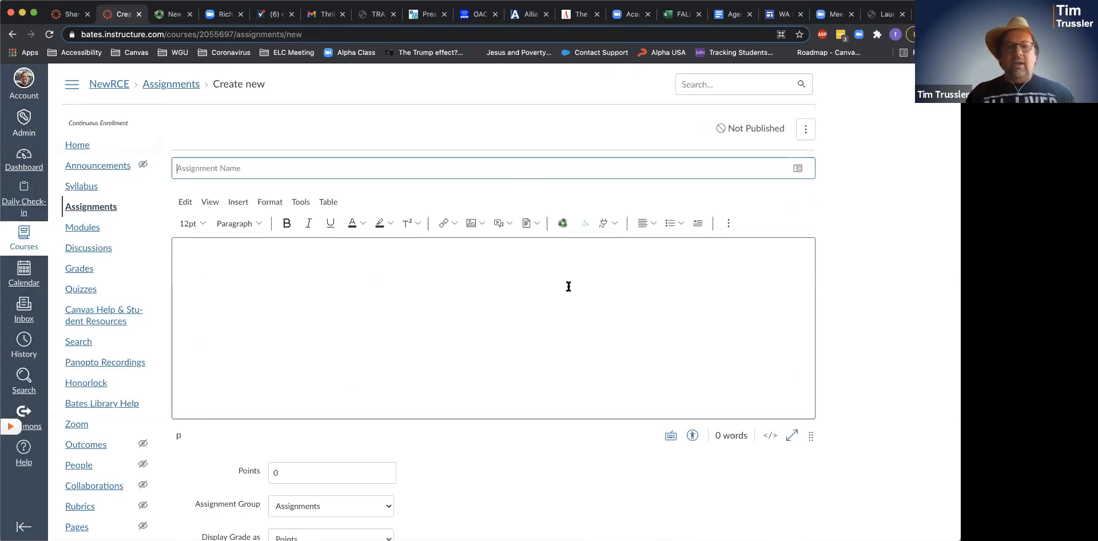
{"action": "left_click", "coordinate": [402, 261]}
{"action": "type", "text": "jksdhfj ash jfgk kh fjahsdjkfsdfhsd luf sdlj"}
- Add four more lines of placeholder text, then blank lines, with the cursor on an empty line
{"action": "key", "text": "Return"}
{"action": "type", "text": "kjfh jksdafhjdshf jaklsdhfjsahjdsh "}
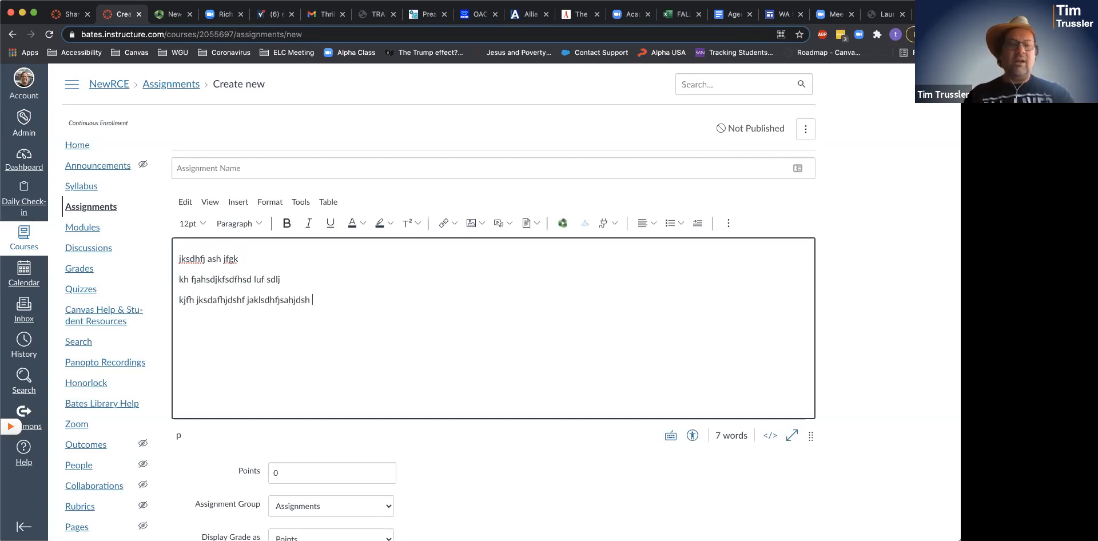
{"action": "type", "text": "jadshfjsd fhsdjf  kjbfhsadgfdgsfsdjf agsda"}
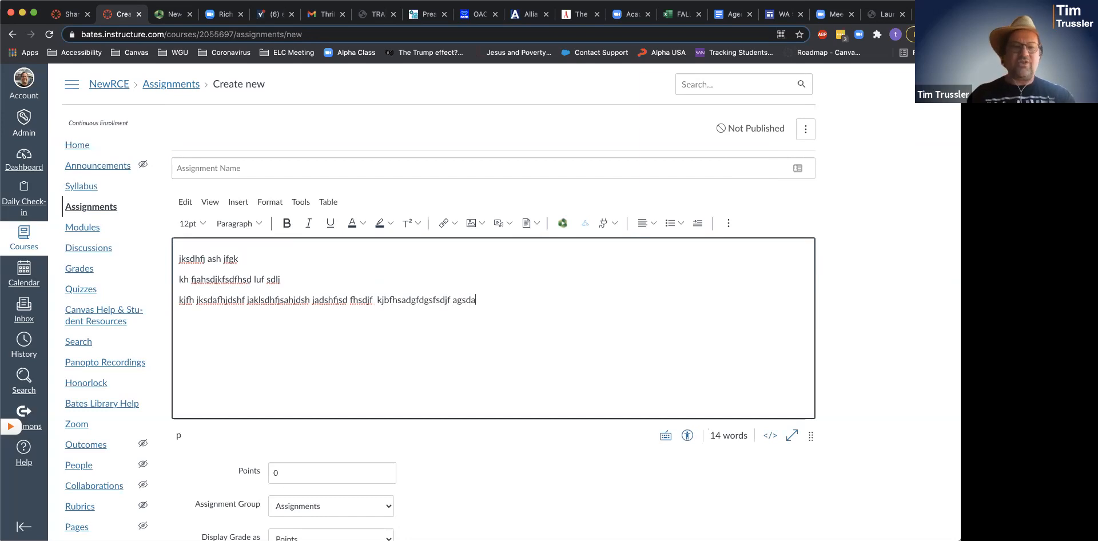
{"action": "key", "text": "Return"}
{"action": "type", "text": "jkfhdsjkafhlskdhfa"}
{"action": "key", "text": "Return"}
{"action": "type", "text": "jkashfjdshjlkf"}
{"action": "key", "text": "Return"}
{"action": "type", "text": "ljkdashfjhsadkfhfjksadghf"}
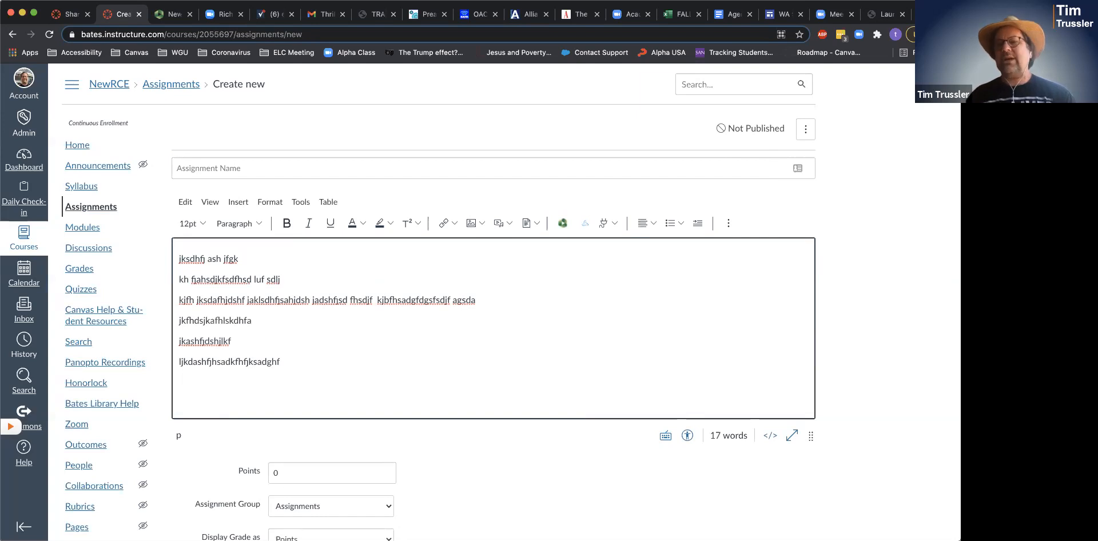
{"action": "key", "text": "Return"}
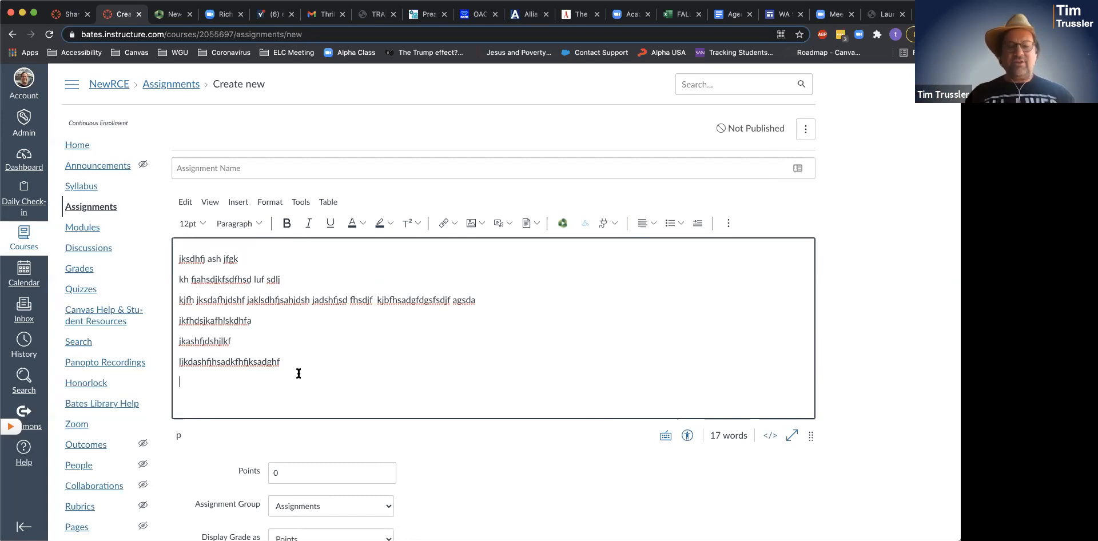
{"action": "key", "text": "Return"}
{"action": "key", "text": "Return"}
{"action": "left_click", "coordinate": [188, 372]}
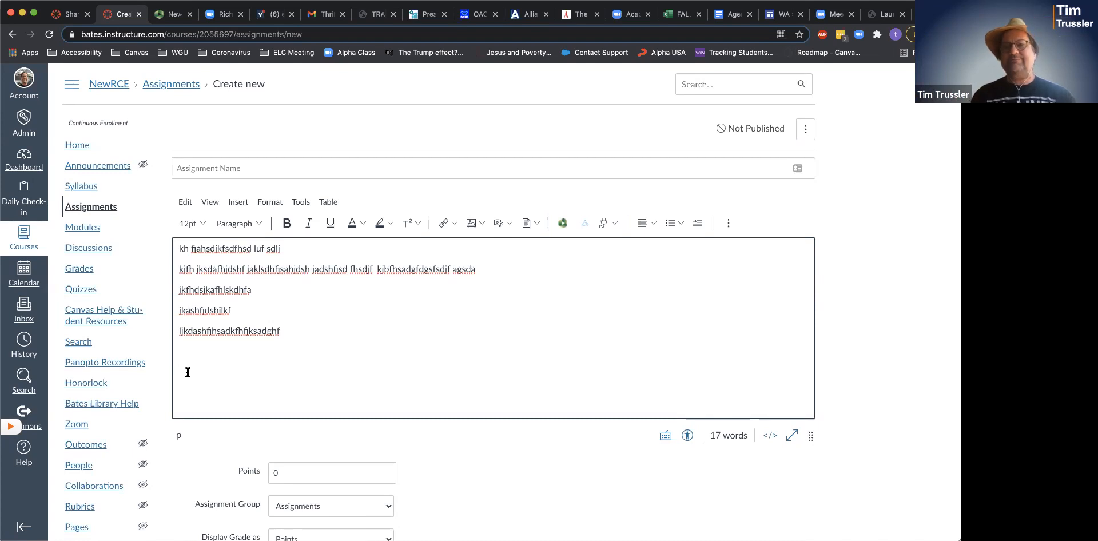
- Embed the 11/20/2020 Panopto recording from the Old RCE Class folder into the description
{"action": "left_click", "coordinate": [564, 222]}
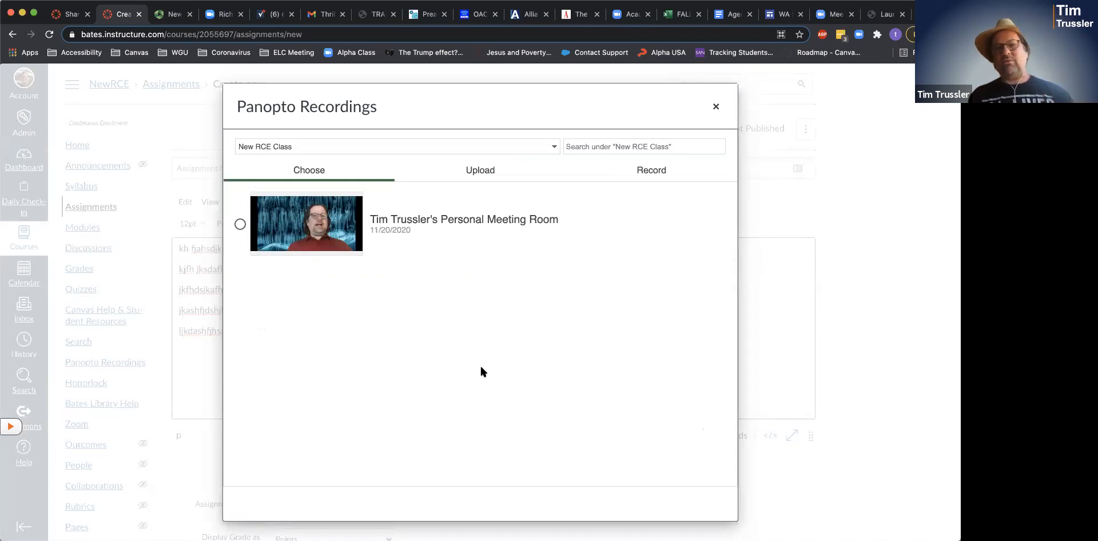
{"action": "left_click", "coordinate": [553, 147]}
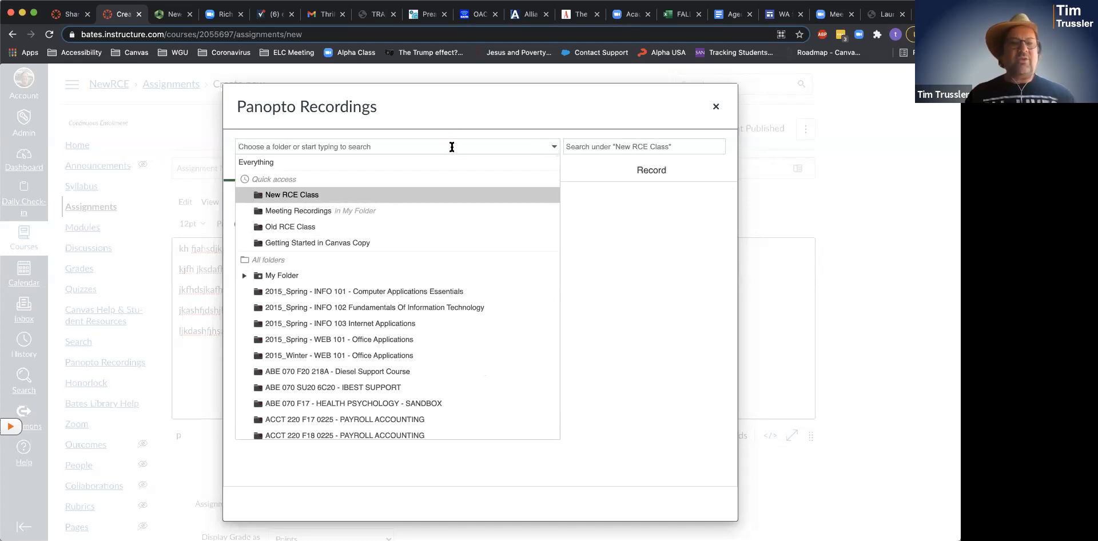
{"action": "type", "text": "old re"}
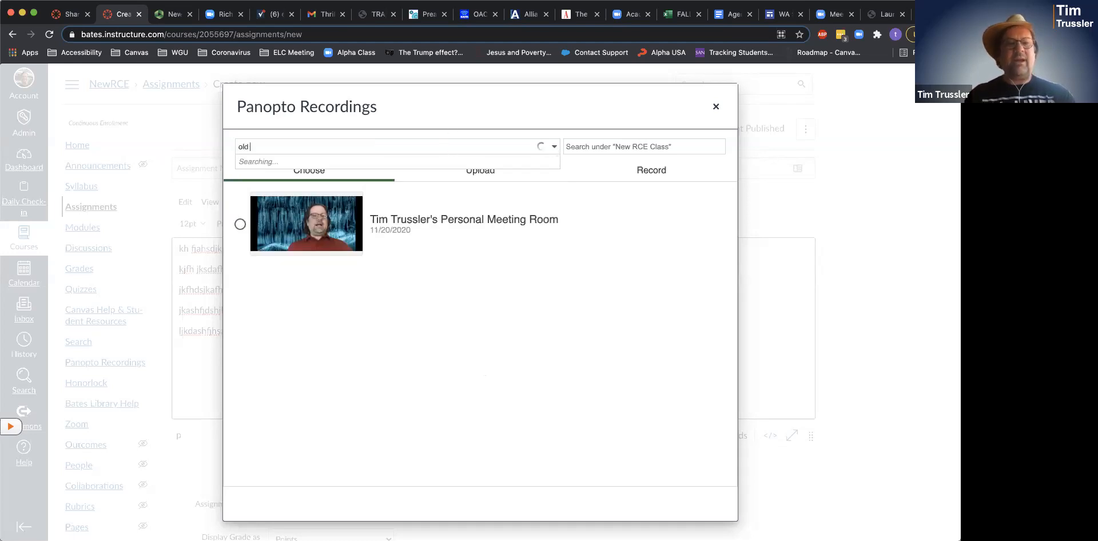
{"action": "key", "text": "BackSpace"}
{"action": "type", "text": "ce"}
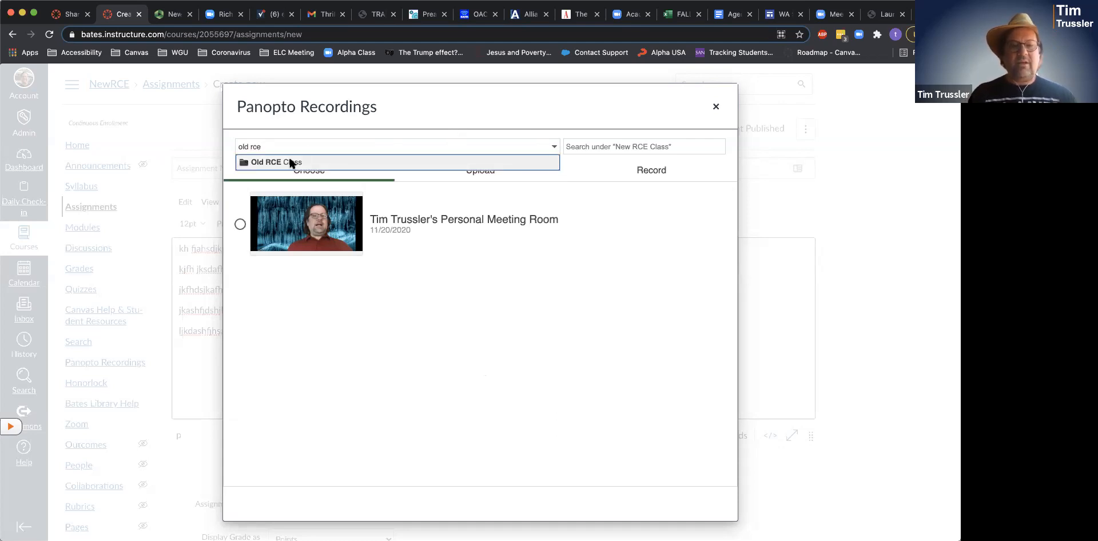
{"action": "left_click", "coordinate": [289, 163]}
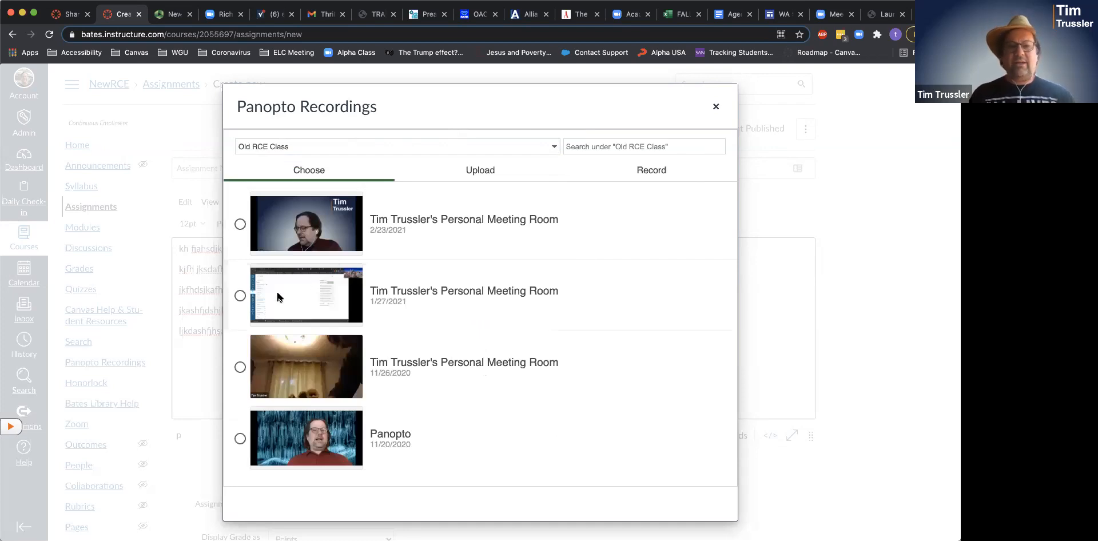
{"action": "left_click", "coordinate": [240, 438]}
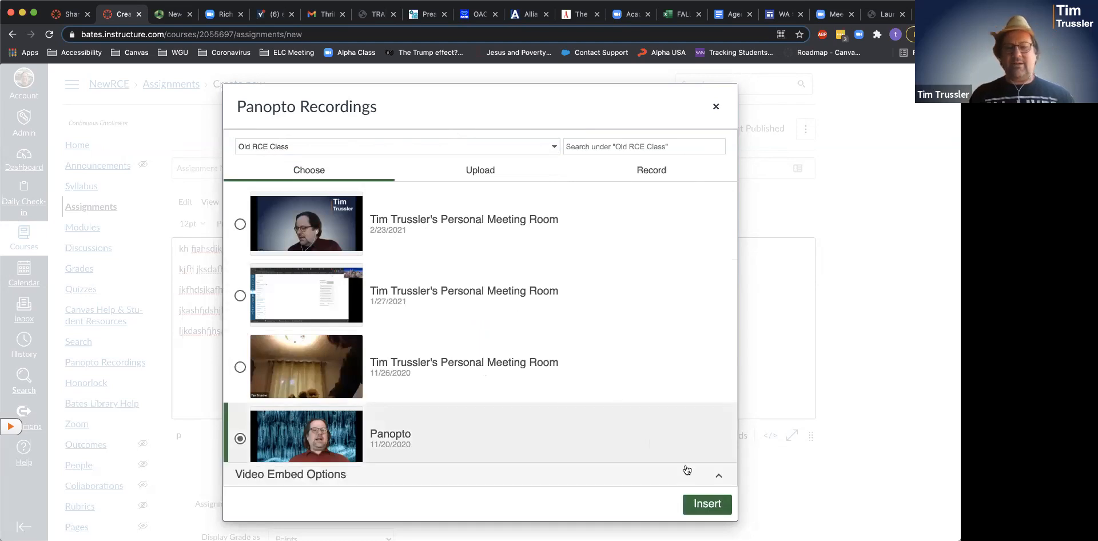
{"action": "left_click", "coordinate": [708, 506]}
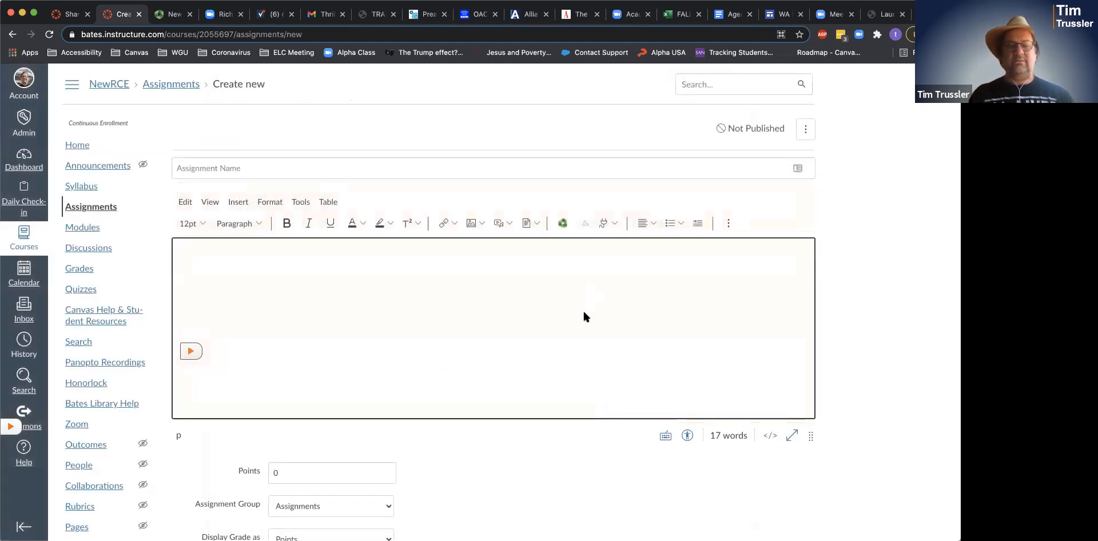
- Review the embedded Panopto video in the editor, then bring up the Apps (plug) dropdown
{"action": "scroll", "coordinate": [689, 316], "scroll_direction": "up", "scroll_amount": 3}
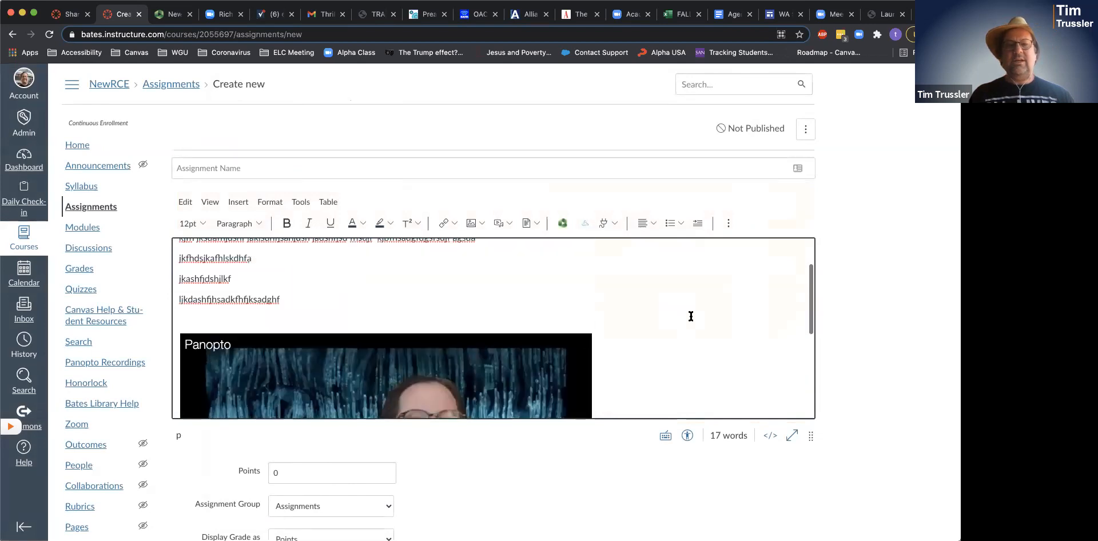
{"action": "scroll", "coordinate": [691, 316], "scroll_direction": "up", "scroll_amount": 2}
{"action": "scroll", "coordinate": [691, 316], "scroll_direction": "down", "scroll_amount": 6}
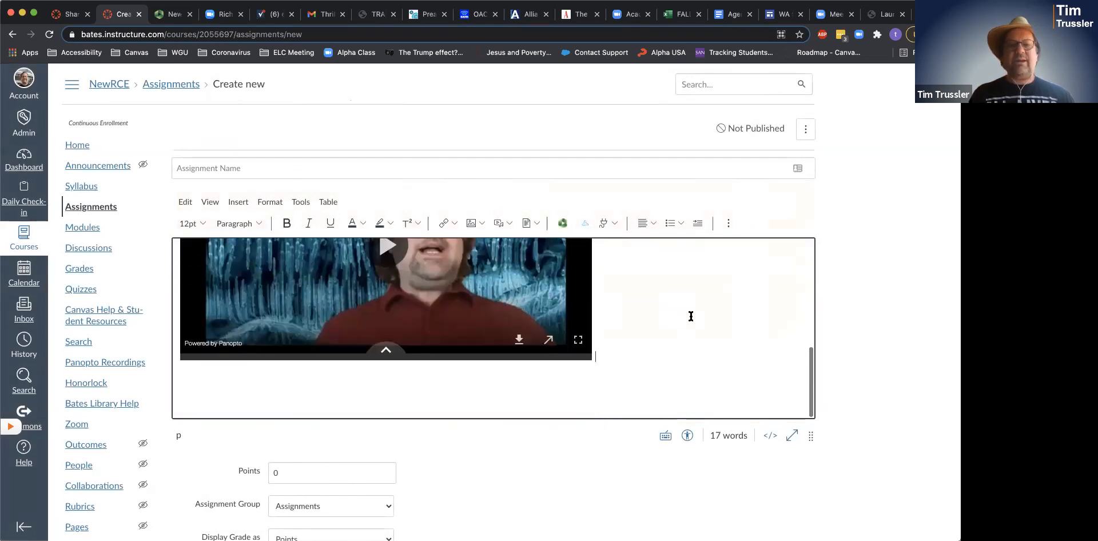
{"action": "scroll", "coordinate": [690, 317], "scroll_direction": "up", "scroll_amount": 5}
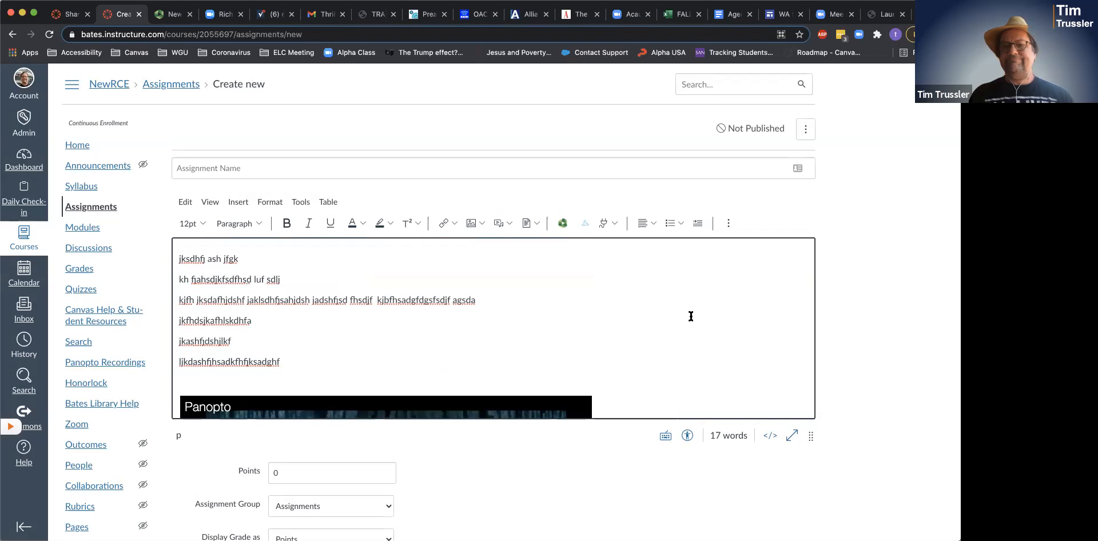
{"action": "scroll", "coordinate": [691, 316], "scroll_direction": "down", "scroll_amount": 4}
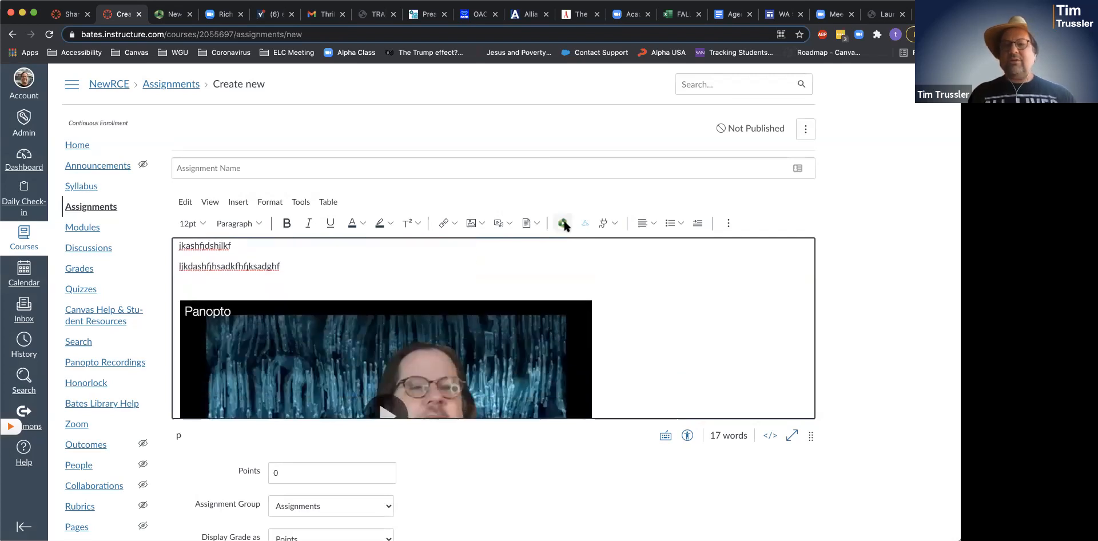
{"action": "left_click", "coordinate": [605, 226]}
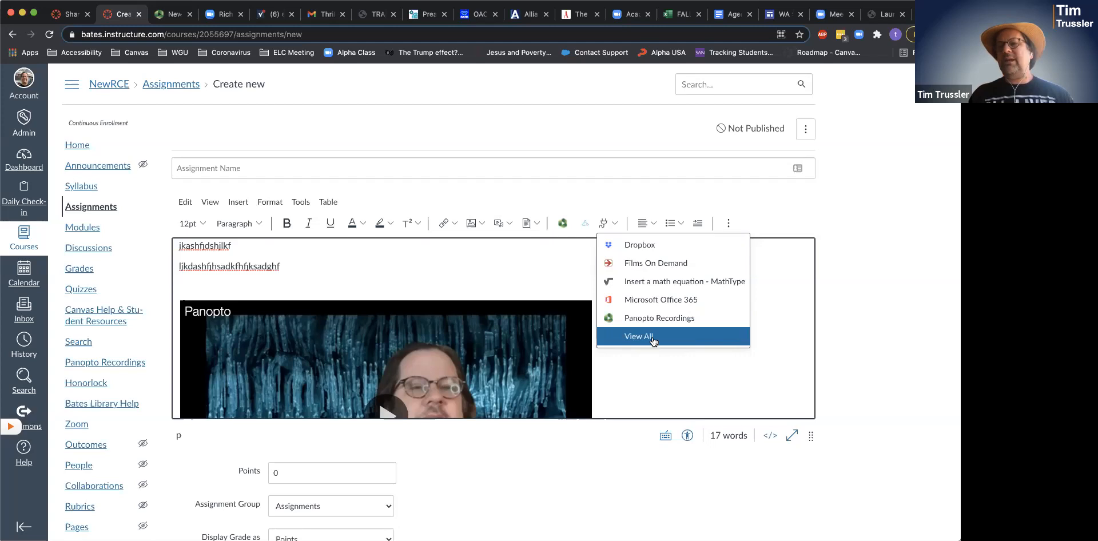
- View all editor apps, choose Panopto Recordings, then close its dialog to return to the description
{"action": "left_click", "coordinate": [618, 223]}
{"action": "left_click", "coordinate": [618, 227]}
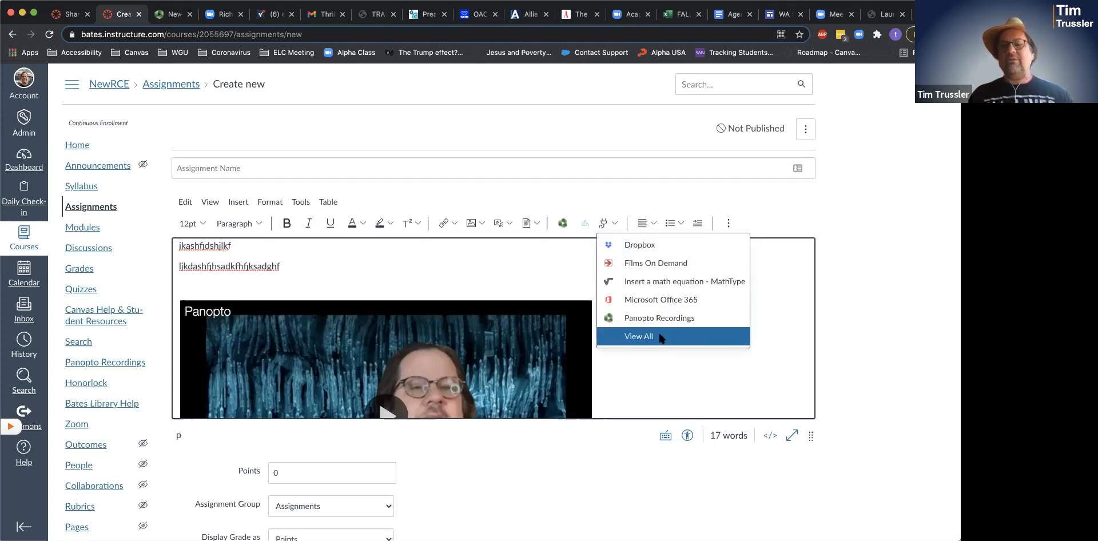
{"action": "left_click", "coordinate": [660, 336]}
{"action": "scroll", "coordinate": [492, 309], "scroll_direction": "down", "scroll_amount": 5}
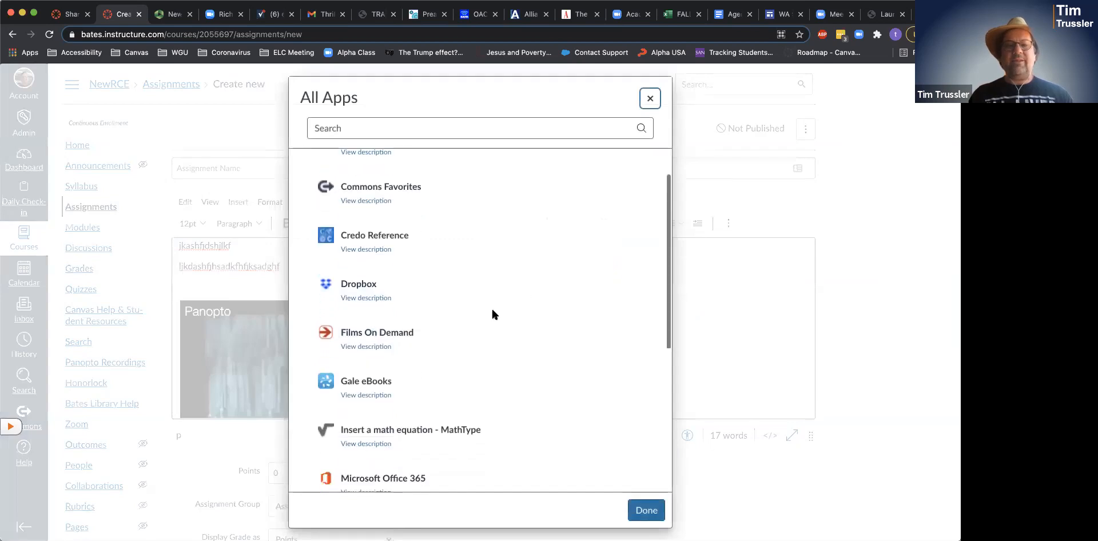
{"action": "scroll", "coordinate": [492, 313], "scroll_direction": "down", "scroll_amount": 2}
{"action": "left_click", "coordinate": [394, 361]}
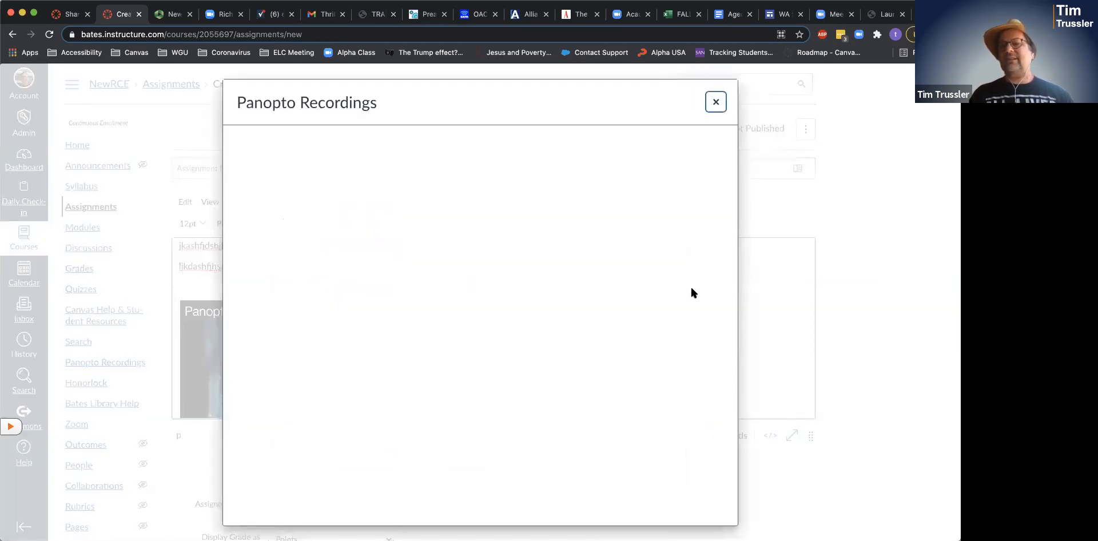
{"action": "left_click", "coordinate": [715, 108]}
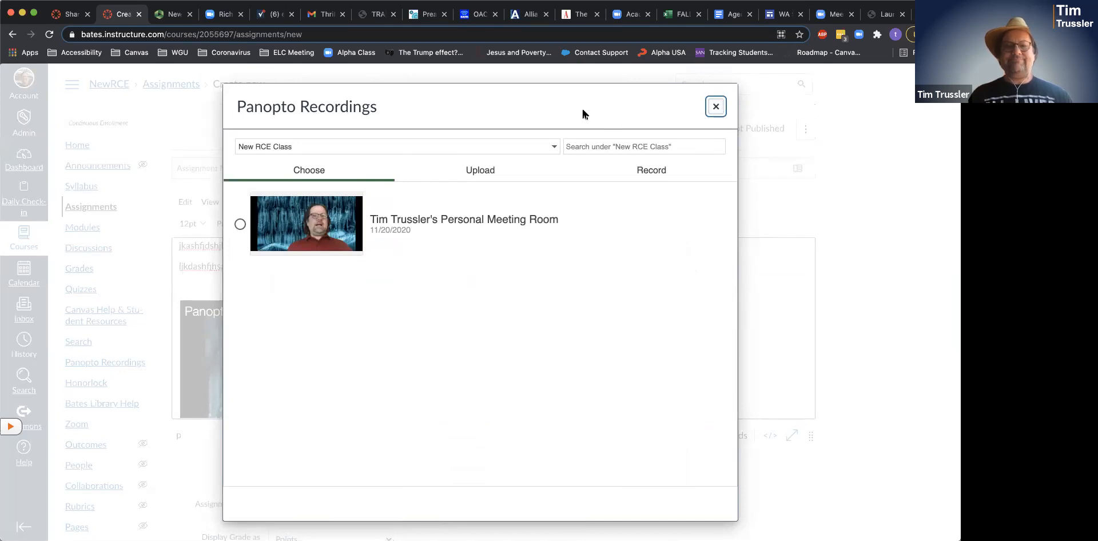
{"action": "scroll", "coordinate": [682, 317], "scroll_direction": "down", "scroll_amount": 3}
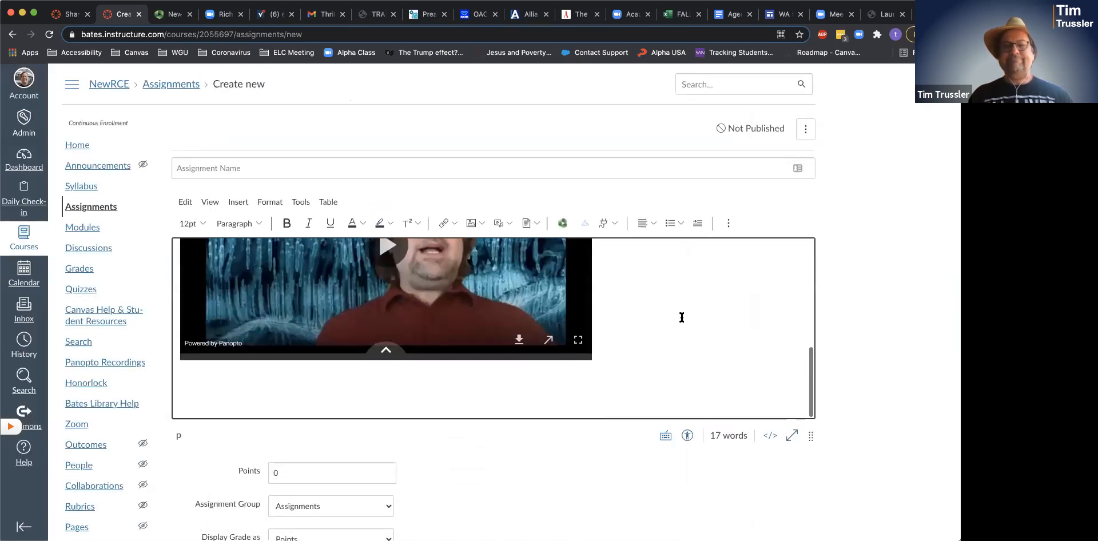
{"action": "scroll", "coordinate": [681, 317], "scroll_direction": "down", "scroll_amount": 3}
- Scroll up in the assignment editor before switching to Panopto's Manage Recordings window
{"action": "scroll", "coordinate": [681, 317], "scroll_direction": "up", "scroll_amount": 4}
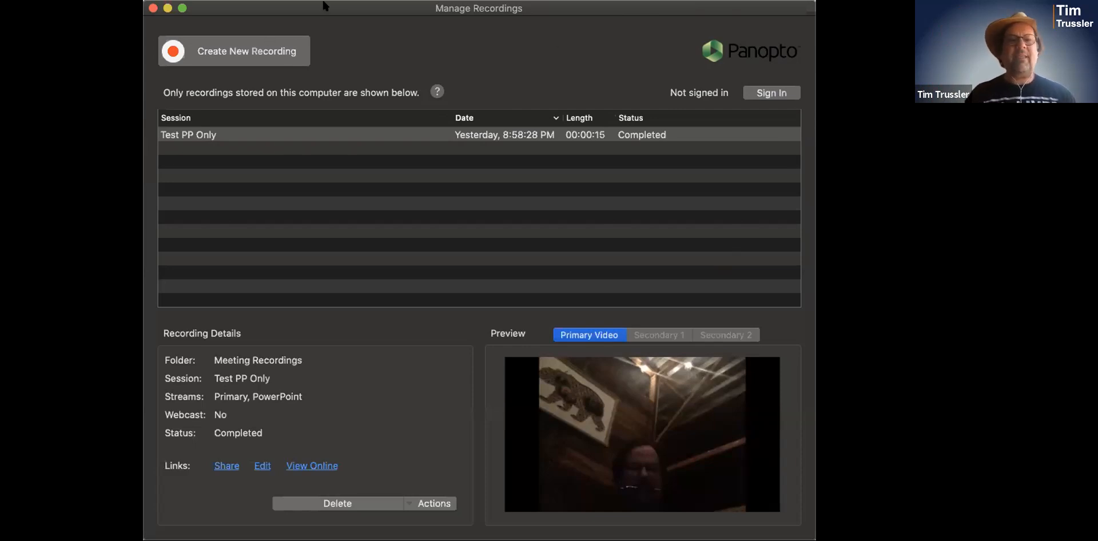
- Create a new recording from Manage Recordings to bring up the Record A Session window
{"action": "left_click", "coordinate": [258, 51]}
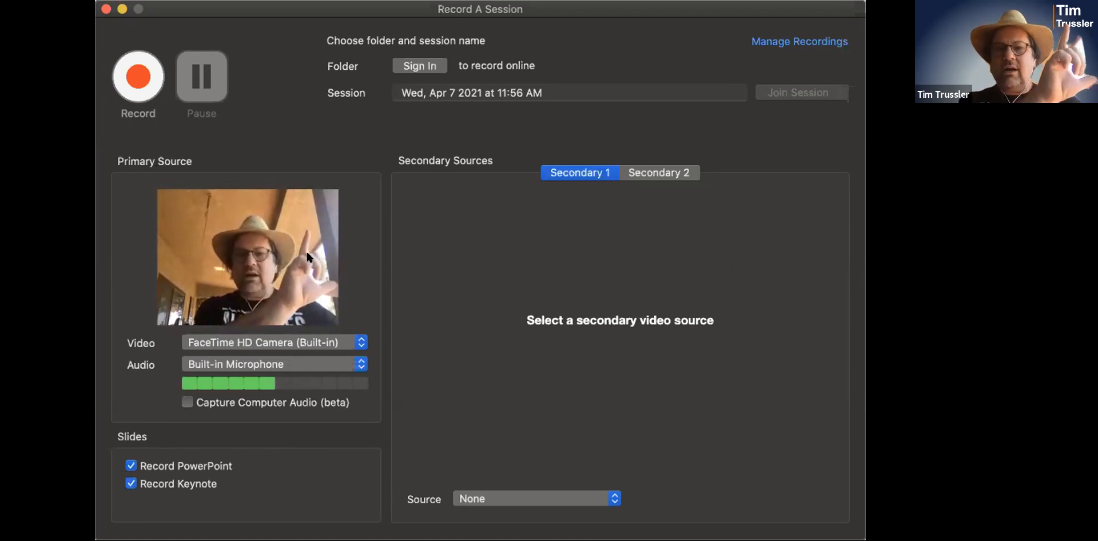
- Set primary video and secondary source to None, keeping PowerPoint slide recording on
{"action": "left_click", "coordinate": [257, 343]}
{"action": "left_click", "coordinate": [256, 327]}
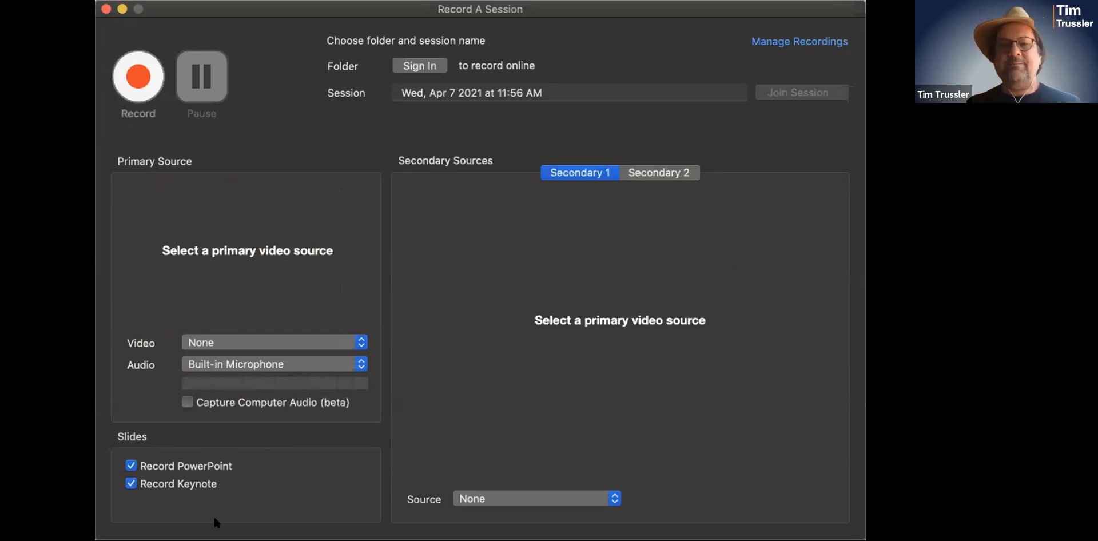
{"action": "left_click", "coordinate": [130, 466]}
{"action": "left_click", "coordinate": [130, 467]}
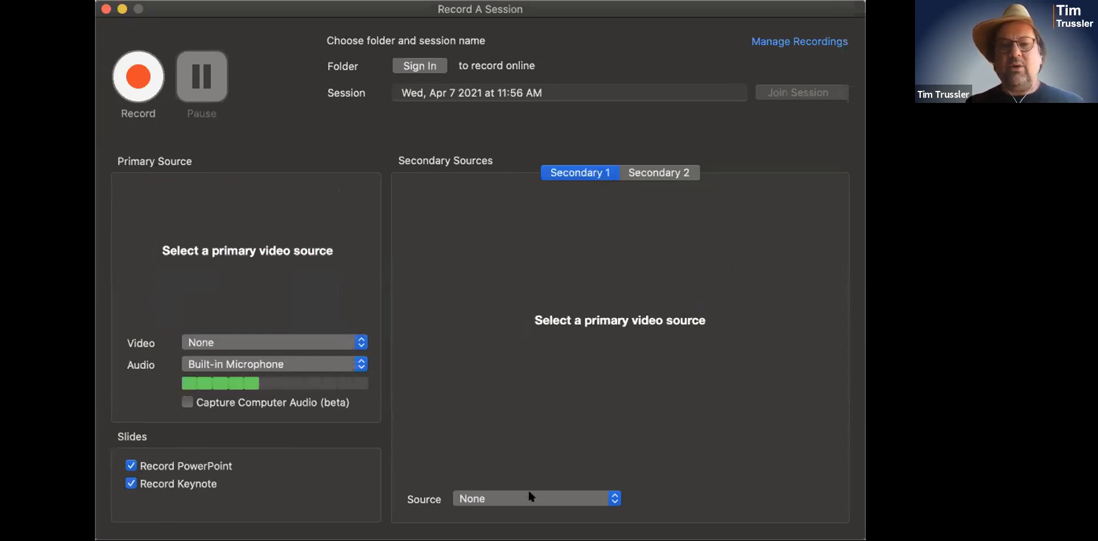
{"action": "left_click", "coordinate": [527, 521]}
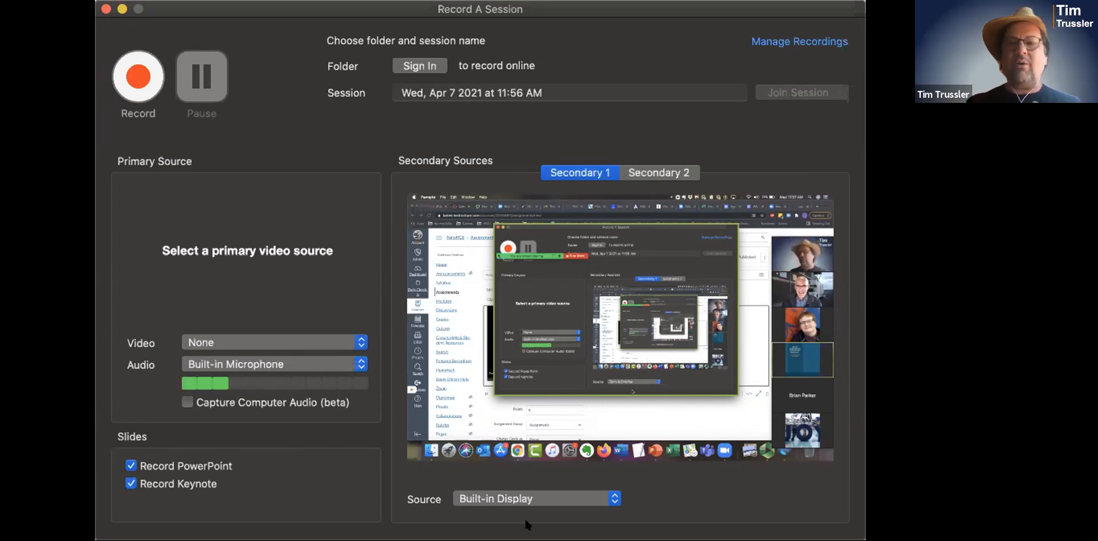
{"action": "left_click", "coordinate": [550, 496]}
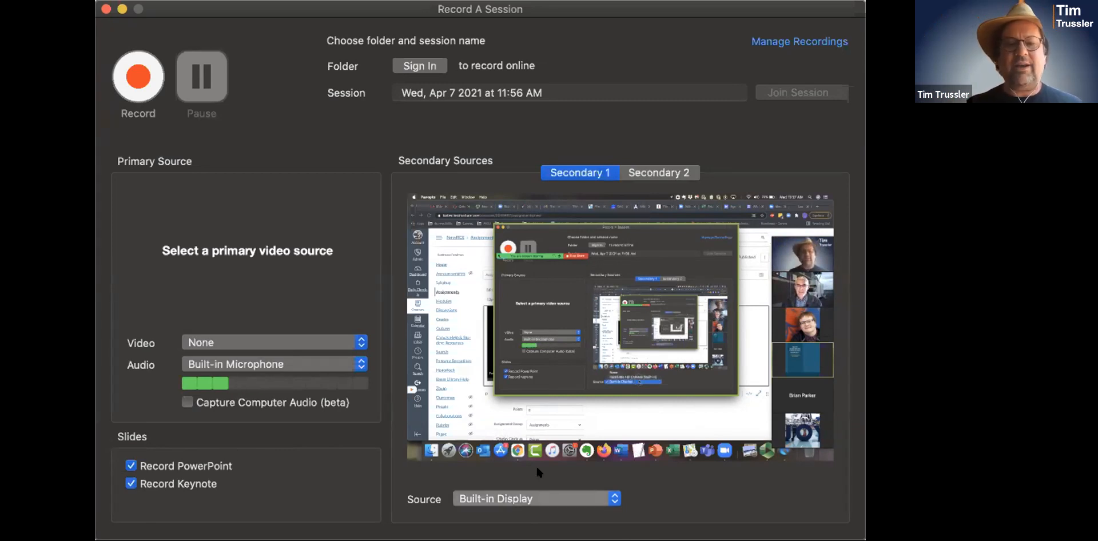
{"action": "left_click", "coordinate": [537, 463]}
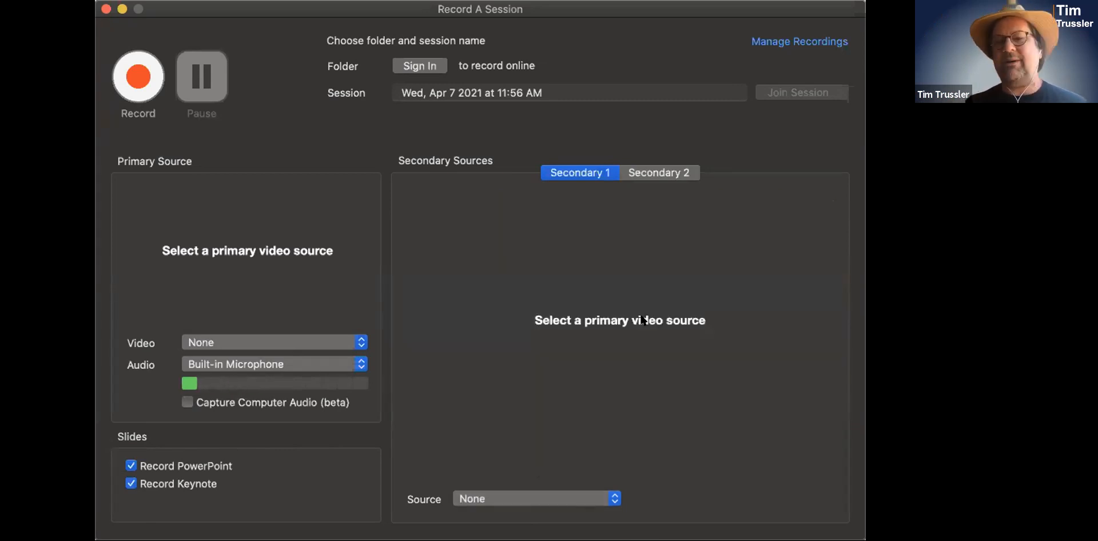